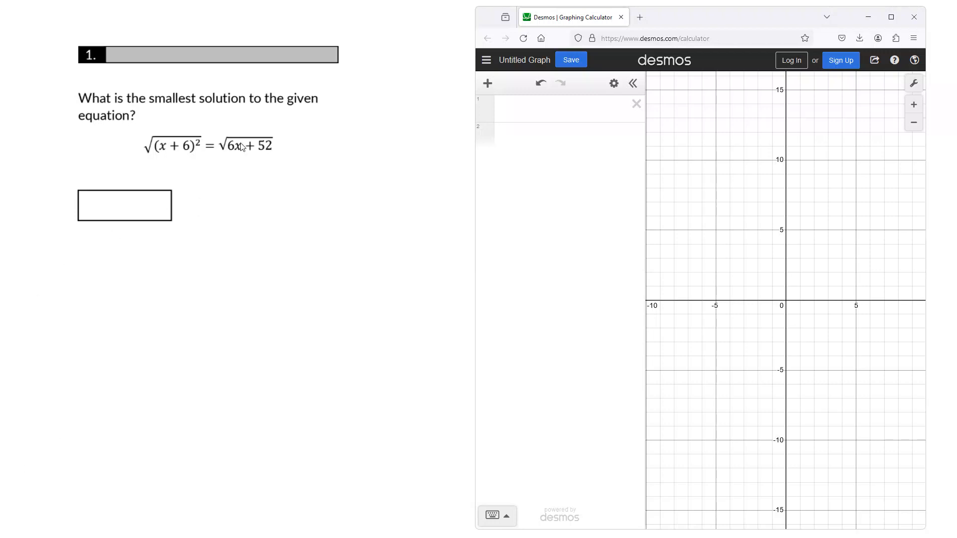
- Graph y = √((x+6)^2) as the first expression and begin a second expression with y =
left_click(538, 108)
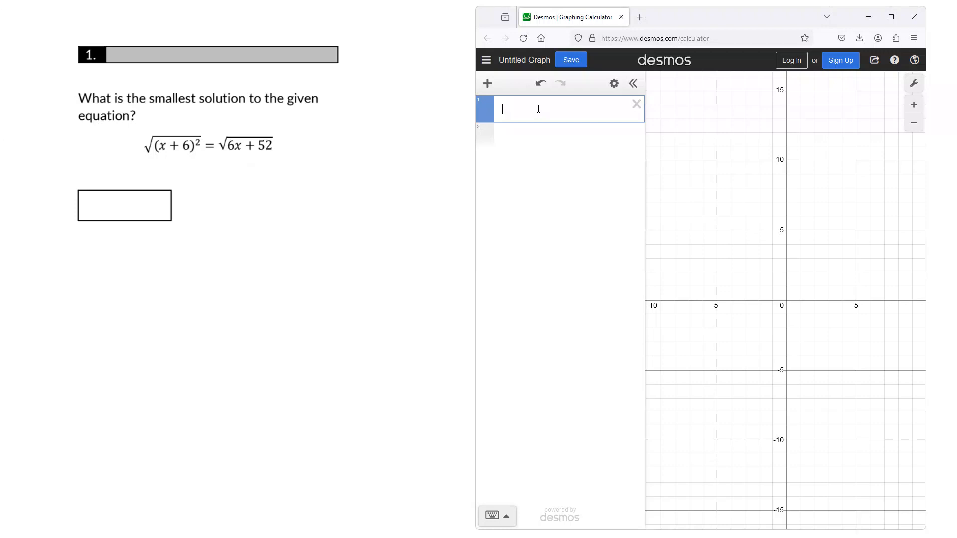
type("y=")
key("Return")
type("y=")
key("Up")
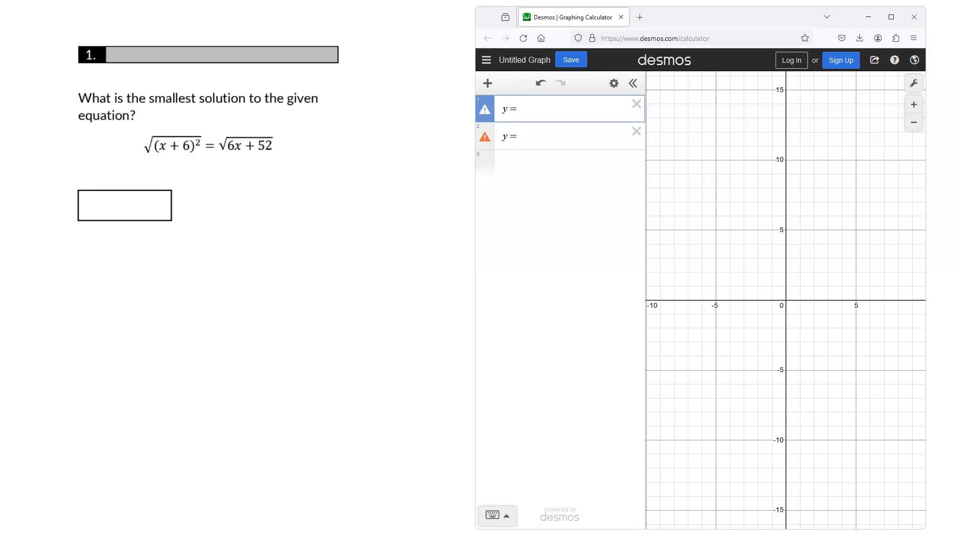
type("x")
key("BackSpace")
type("sq")
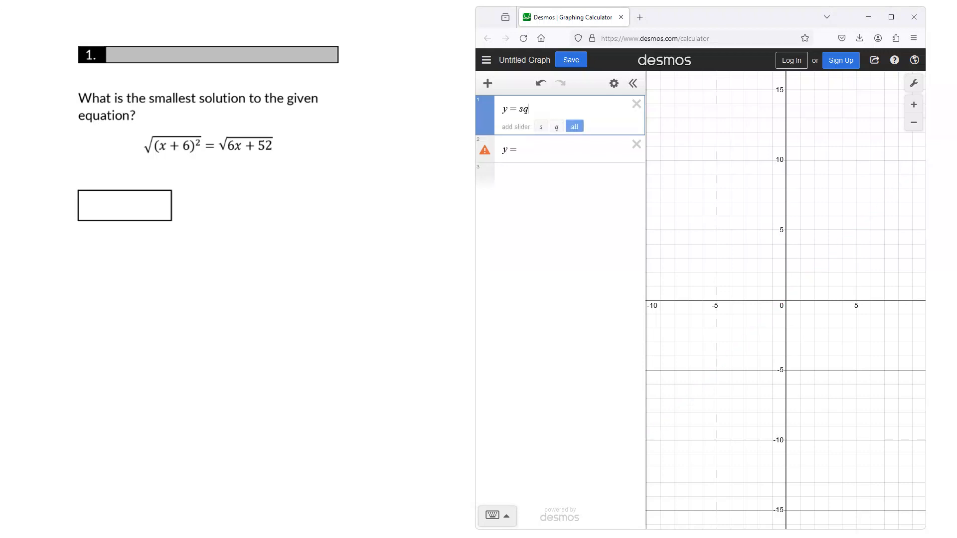
type("rt(x+6")
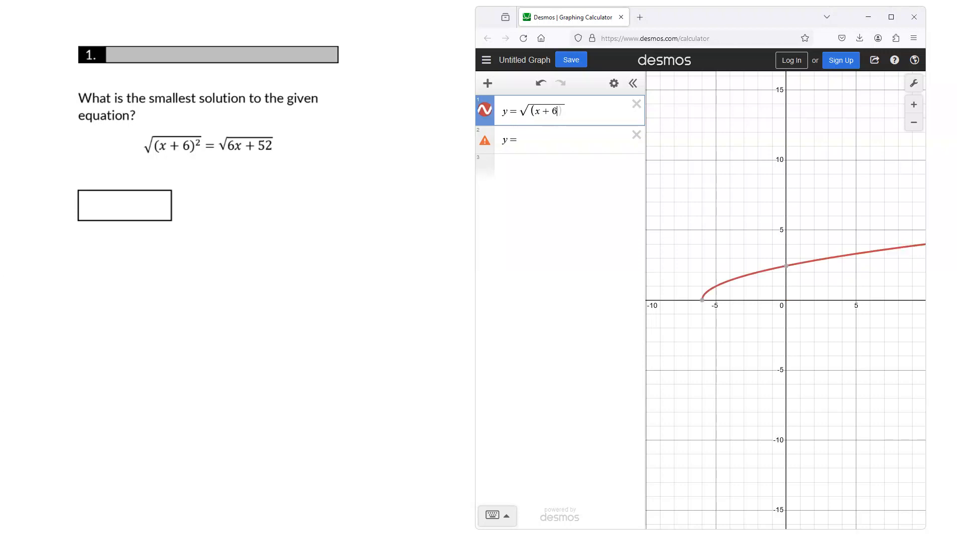
type(")^2")
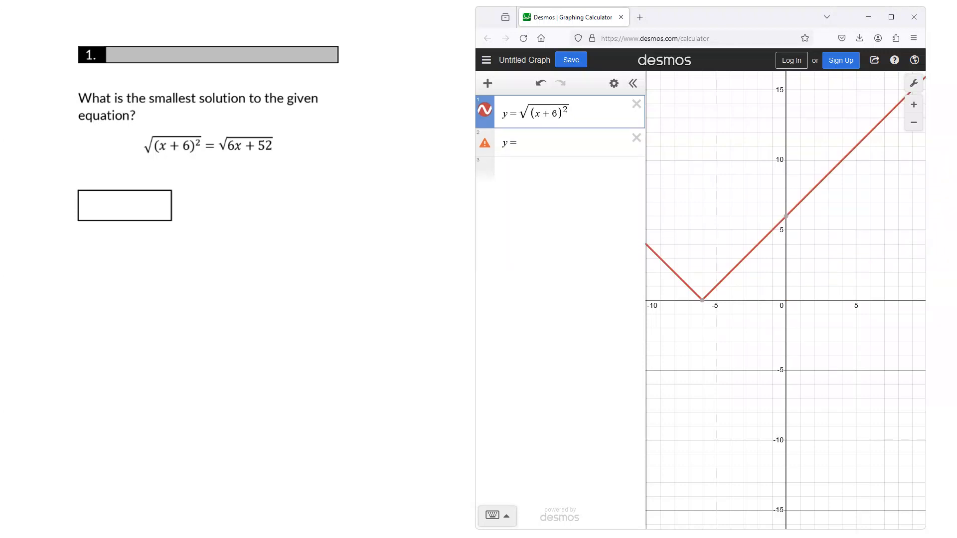
- Complete the second expression as y = √(6x+52) to graph the equation's other side
left_click(555, 141)
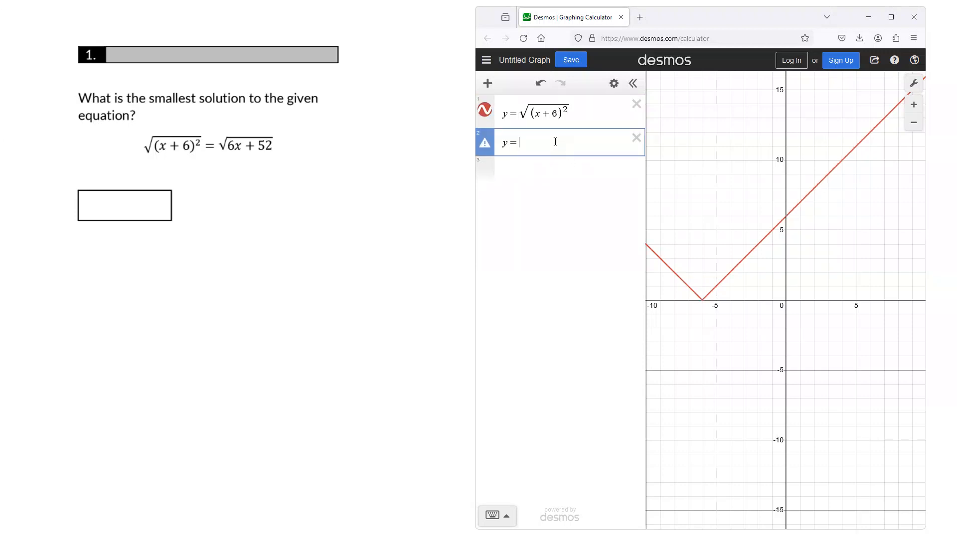
type("sqrt")
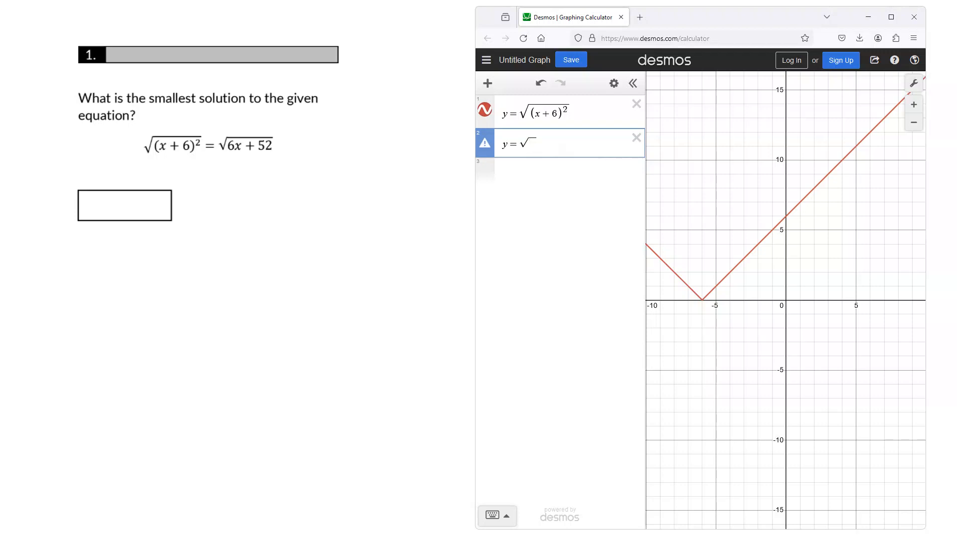
type("6x+52")
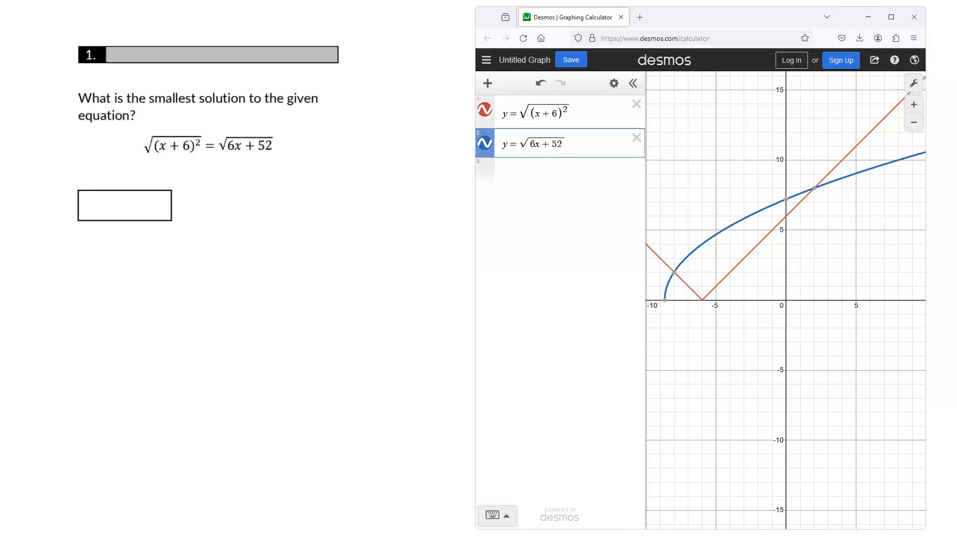
- Label both intersection points of the graphs, then circle "smallest" in question 1 and write -8 in its answer box
left_click(673, 272)
left_click(812, 189)
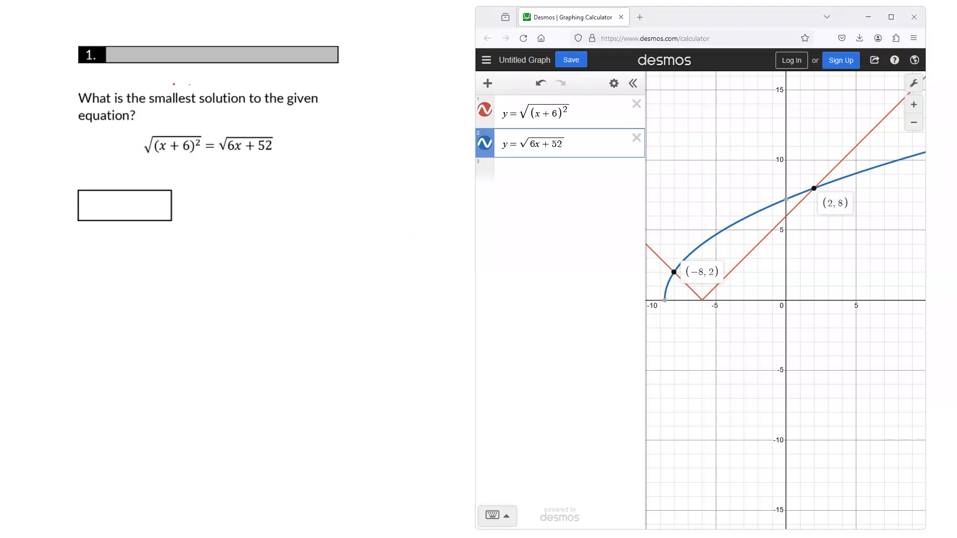
mouse_move(189, 83)
left_mouse_down()
mouse_move(205, 106)
mouse_move(205, 86)
left_mouse_up()
mouse_move(101, 205)
left_mouse_down()
mouse_move(127, 209)
mouse_move(137, 195)
left_mouse_up()
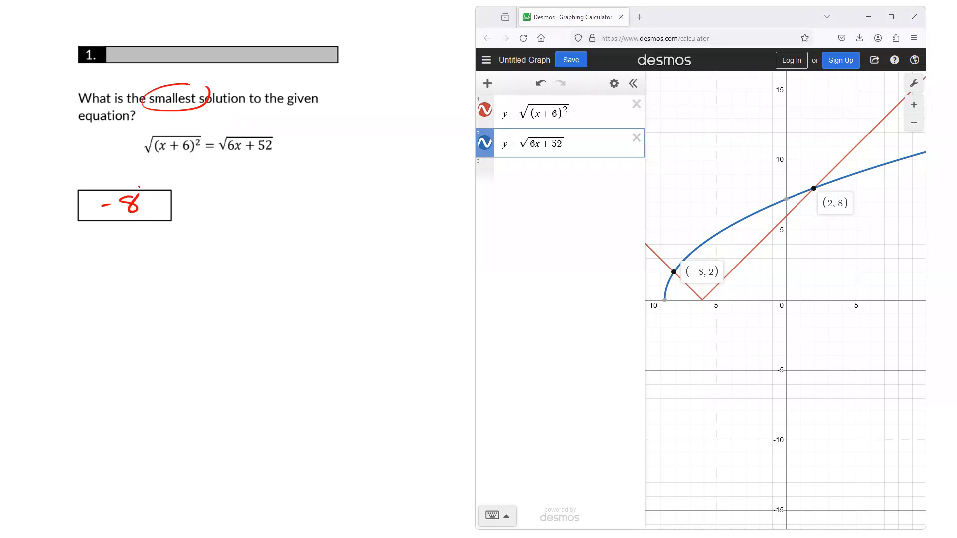
- Advance to question 2 and delete both square-root expressions from the calculator
left_click(180, 266)
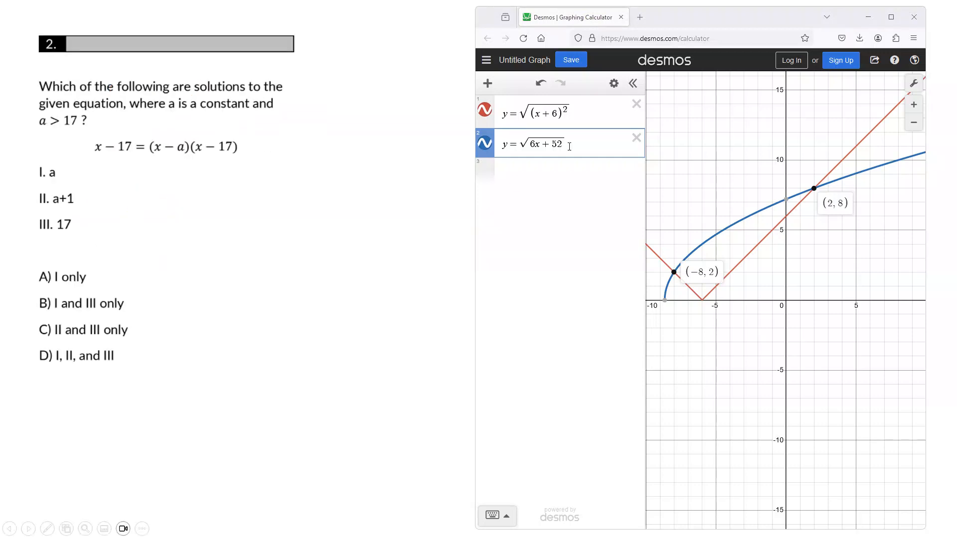
left_click(636, 103)
left_click(636, 103)
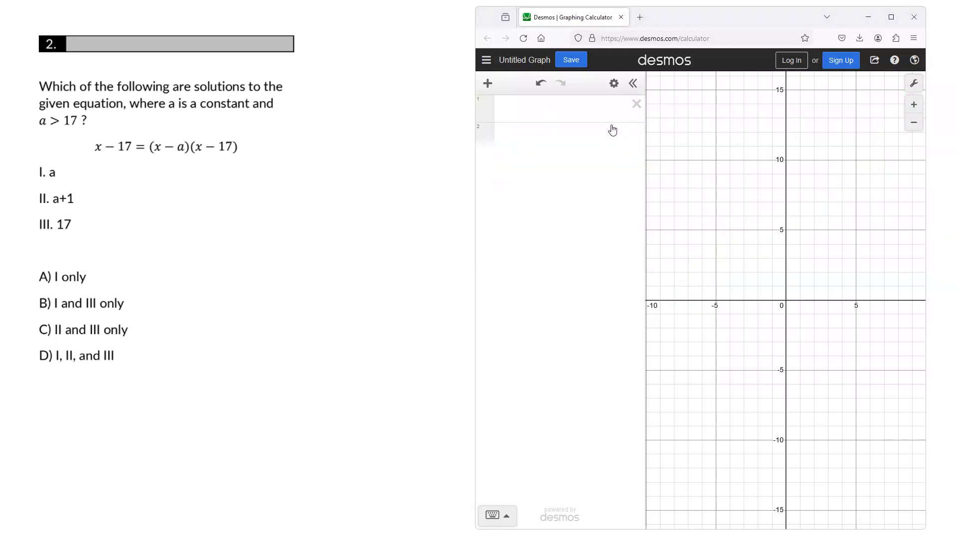
- Graph y = x-17 as the first expression and begin a second expression with y =
left_click(586, 106)
type("y=")
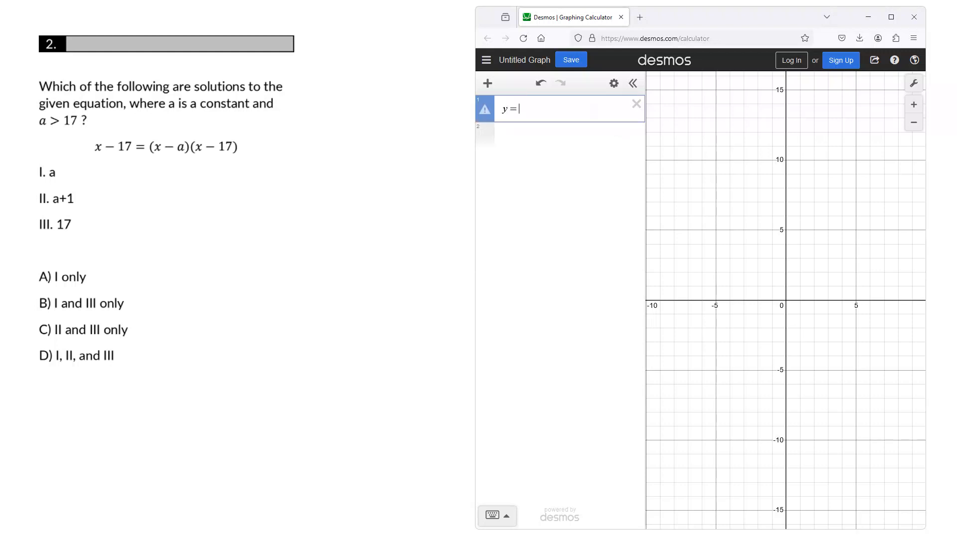
key("Return")
type("y=")
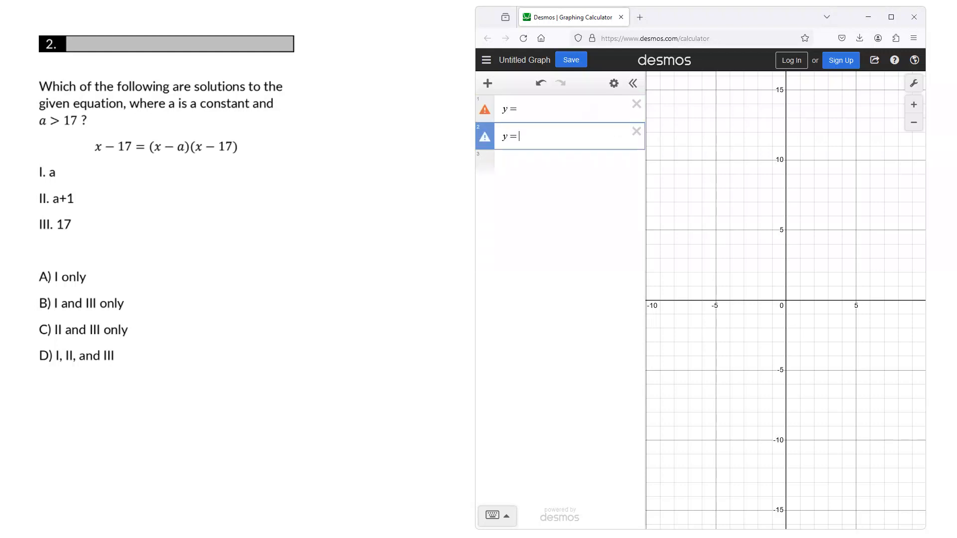
key("Up")
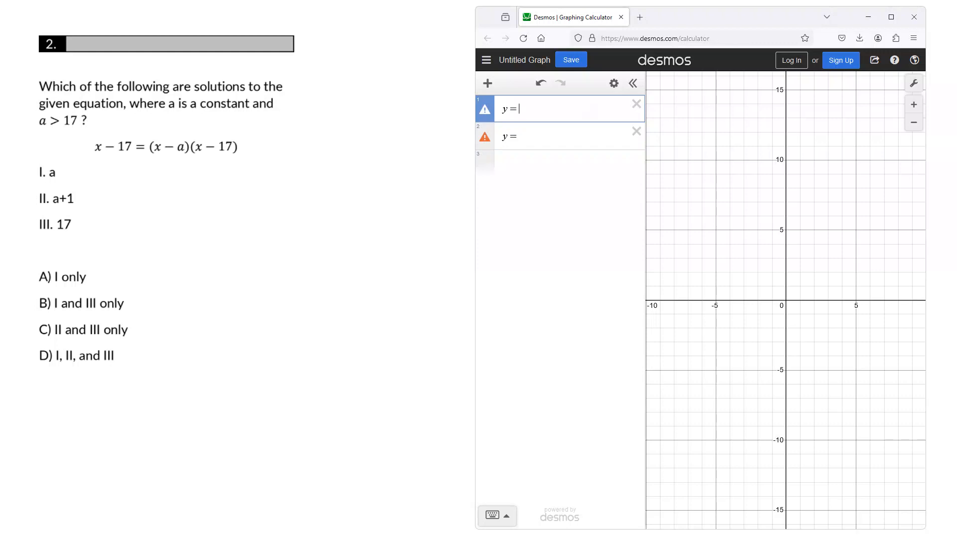
type("x-17")
- Complete the second expression as y = (x-a)(x-17) and add a slider for a
key("Down")
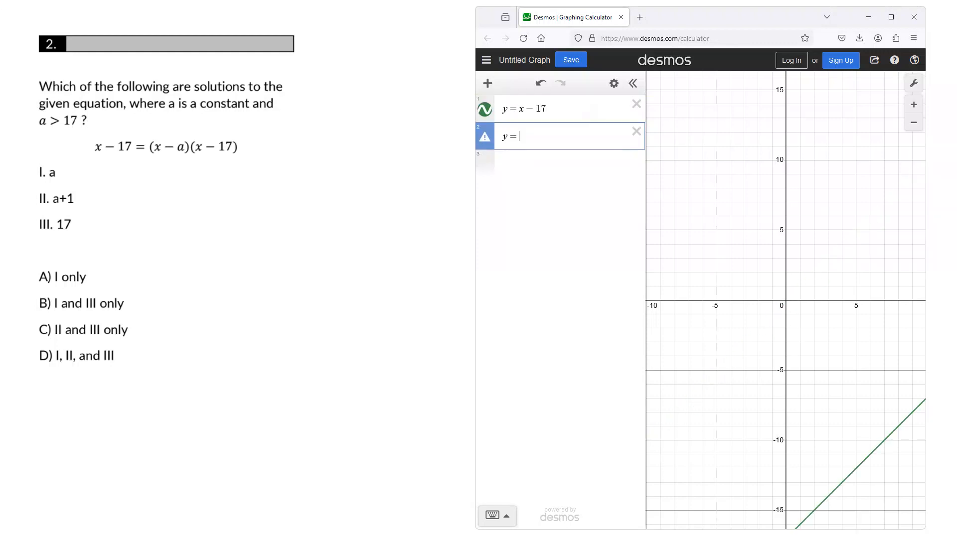
type("(x")
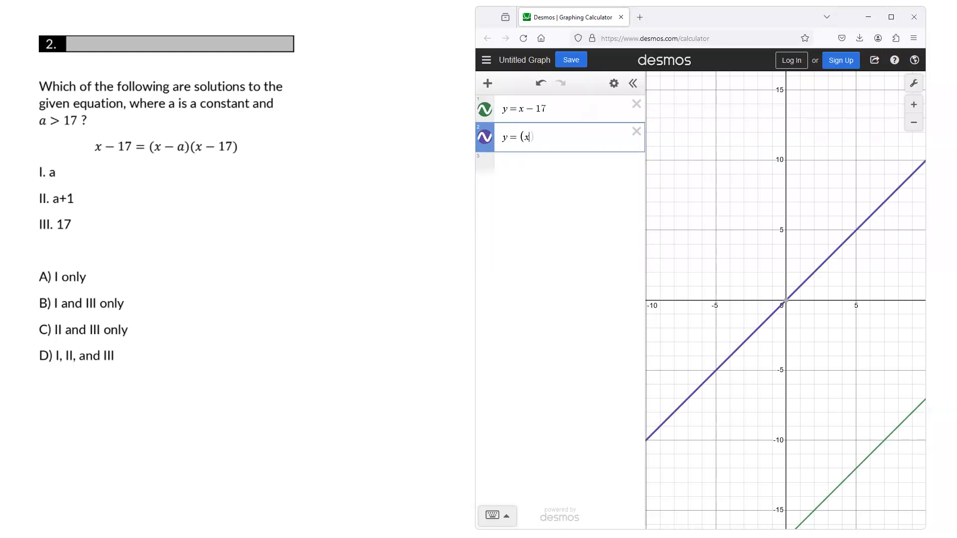
type("-a)(")
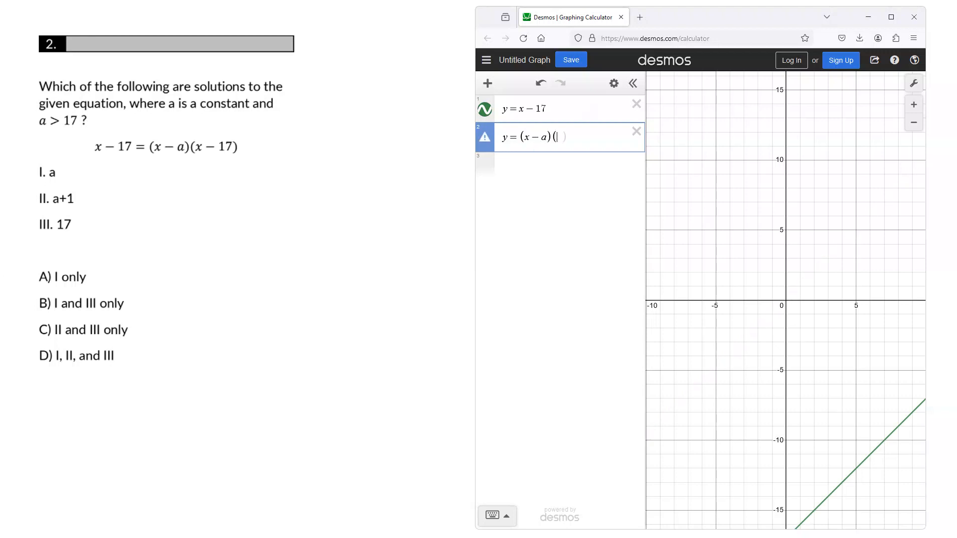
type("x-17)")
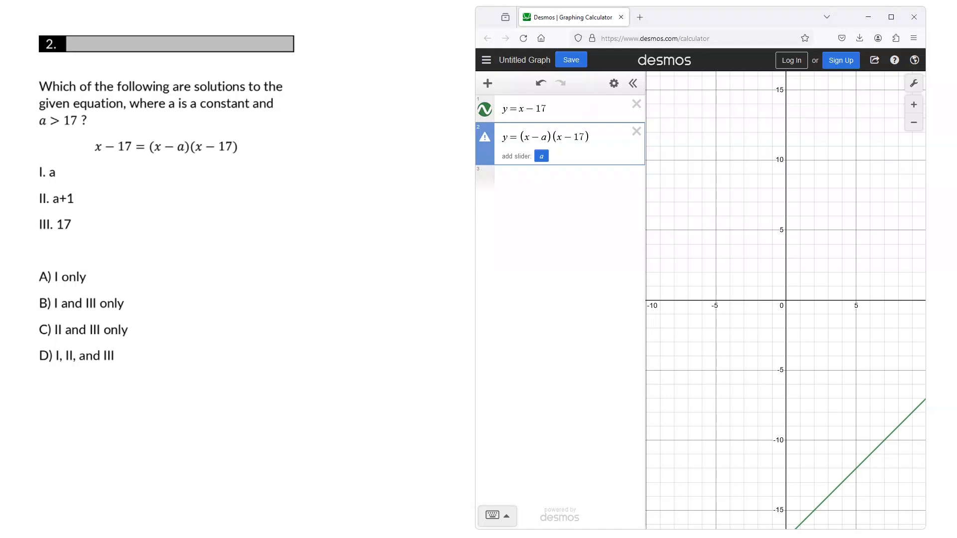
left_click(541, 157)
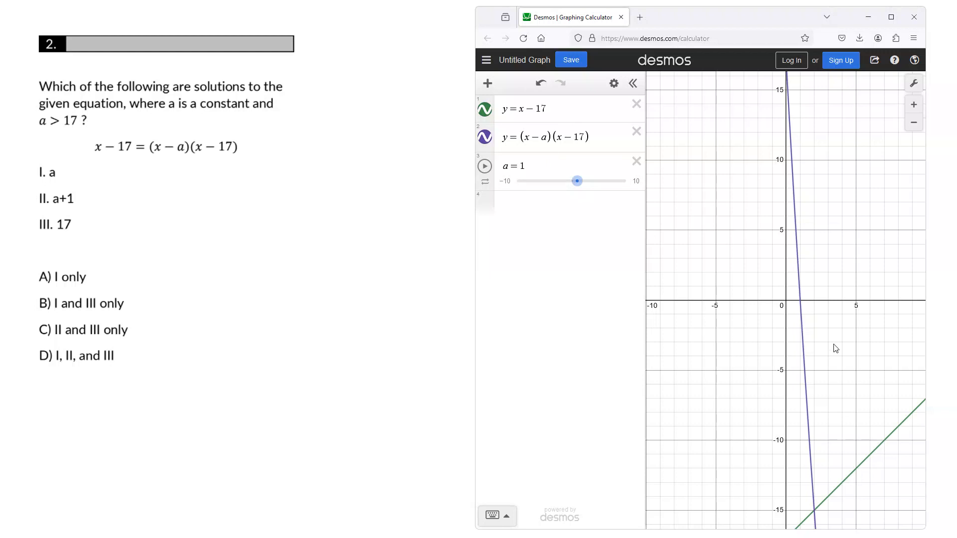
- Show the coordinates of both intersections between the line and the parabola
scroll(833, 346, "down", 5)
scroll(813, 345, "down", 3)
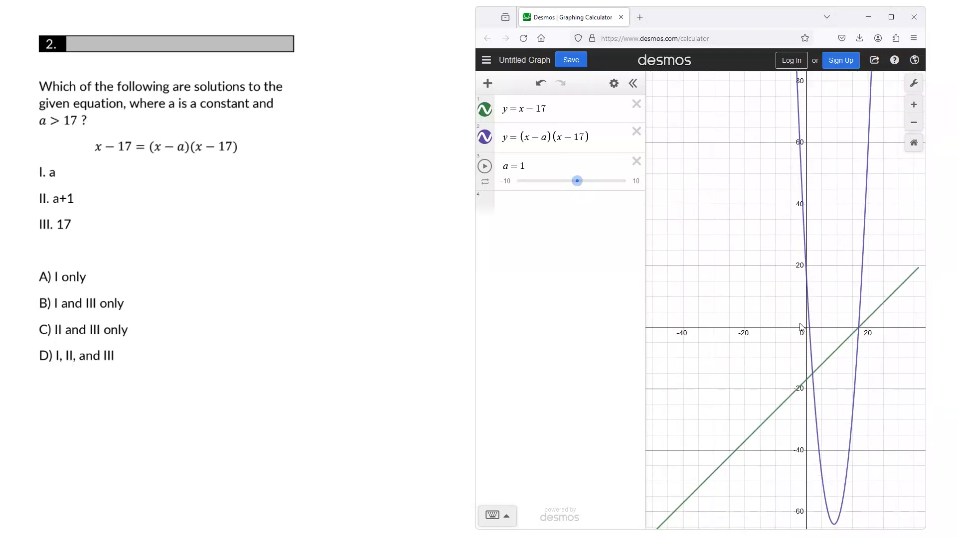
left_click(851, 383)
left_click_drag(832, 356, 801, 276)
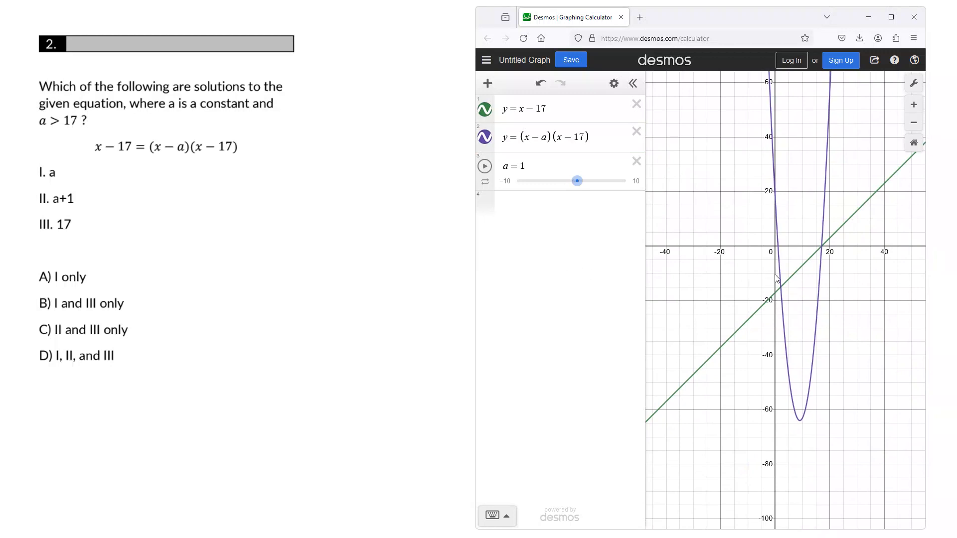
left_click(780, 291)
left_click(821, 246)
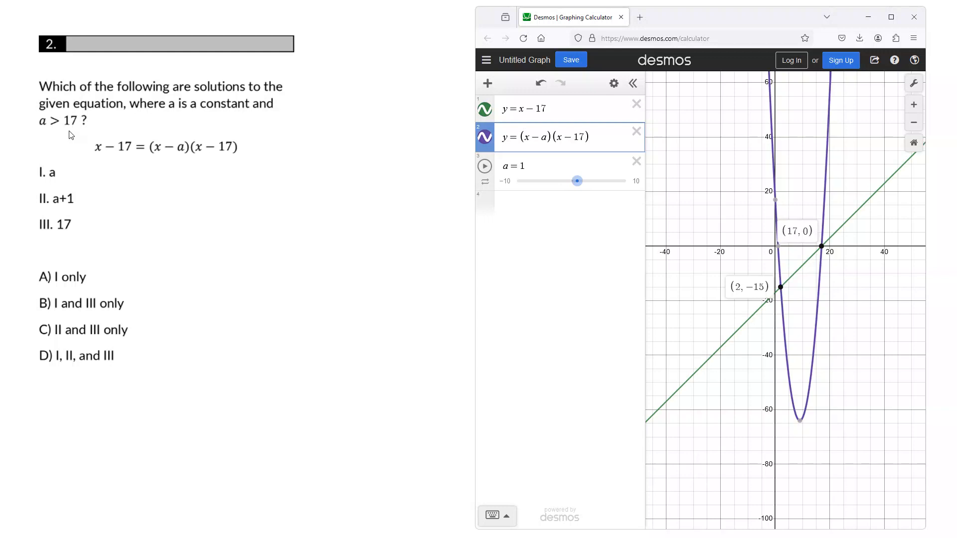
- Set the range of the slider for a to a minimum of 17 and a maximum of 27
left_click_drag(578, 184, 604, 190)
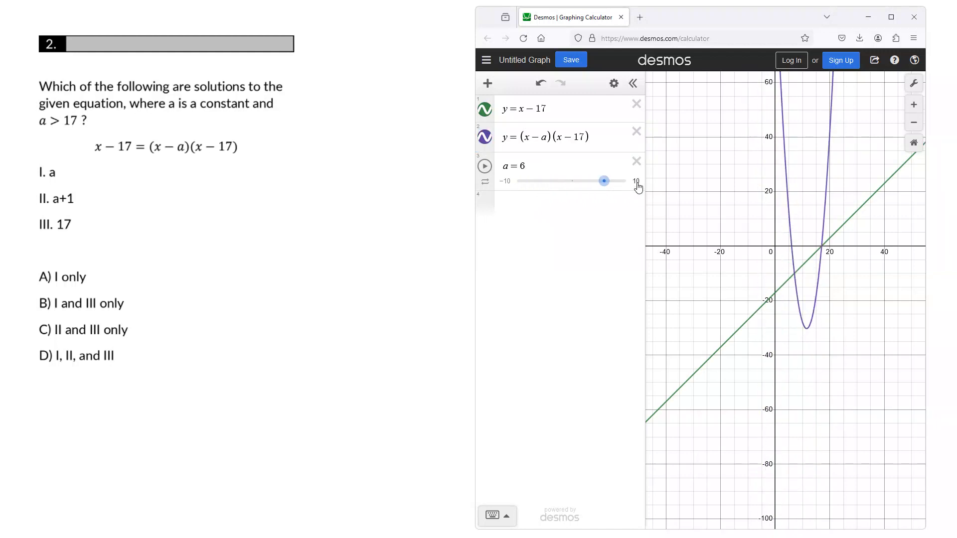
left_click(636, 183)
left_click(515, 181)
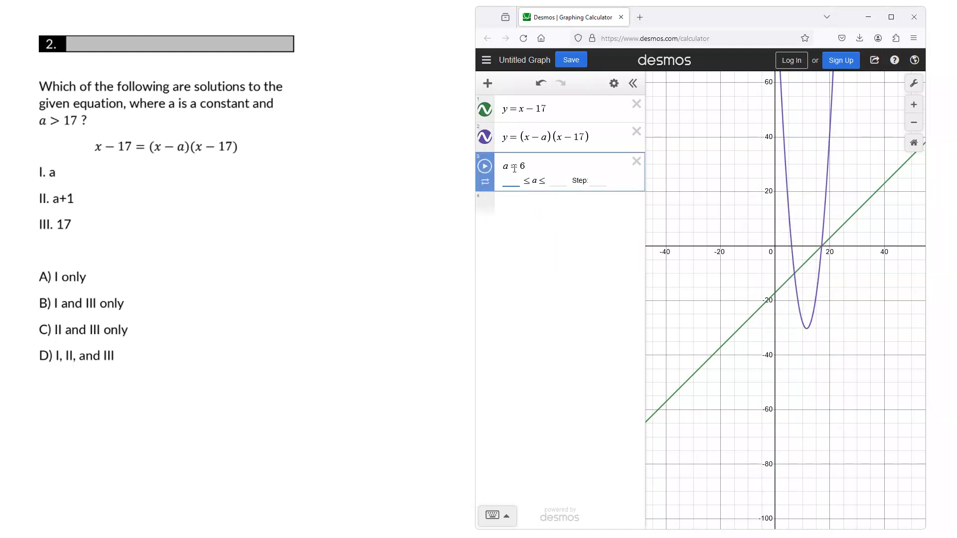
type("17")
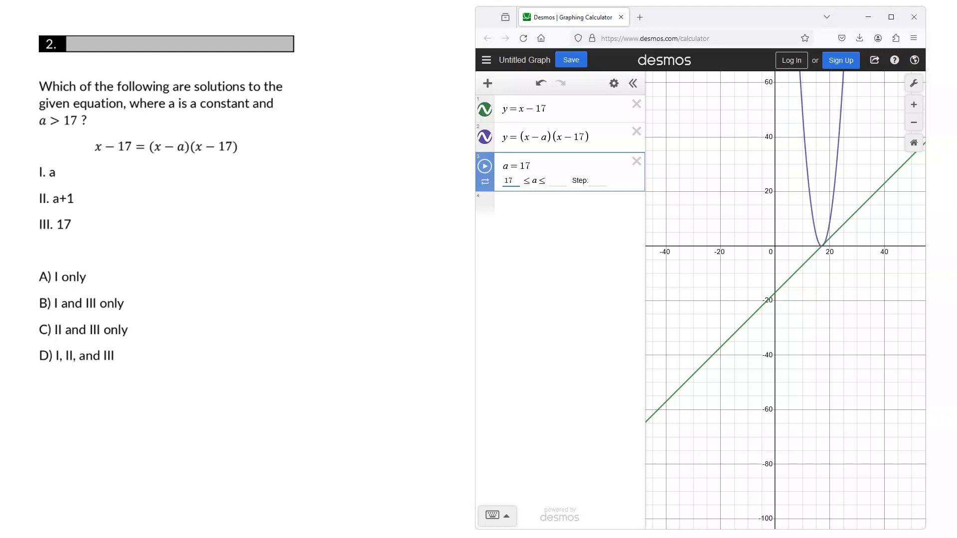
key("Tab")
type("27")
key("Return")
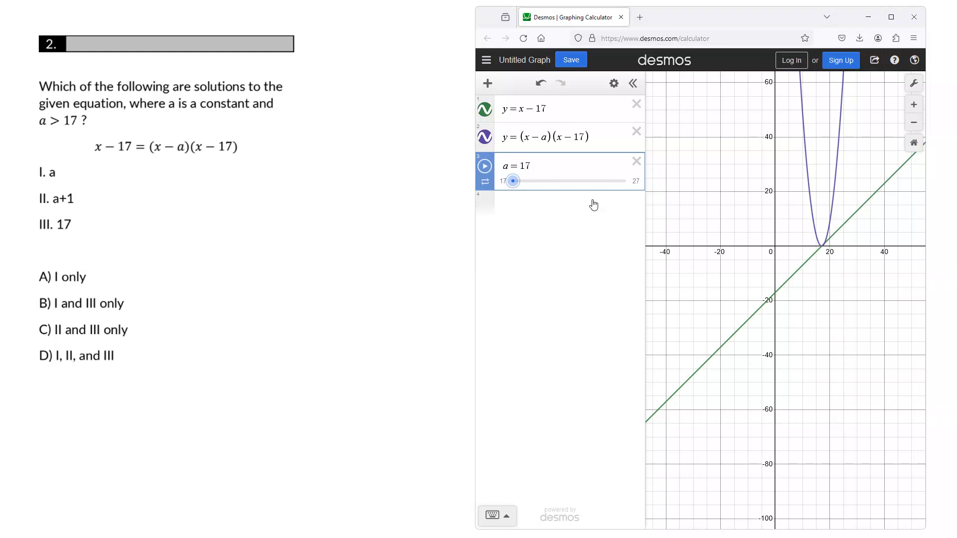
- Set a to 24 with the slider and label both intersections of the line and the parabola
left_click_drag(512, 181, 592, 181)
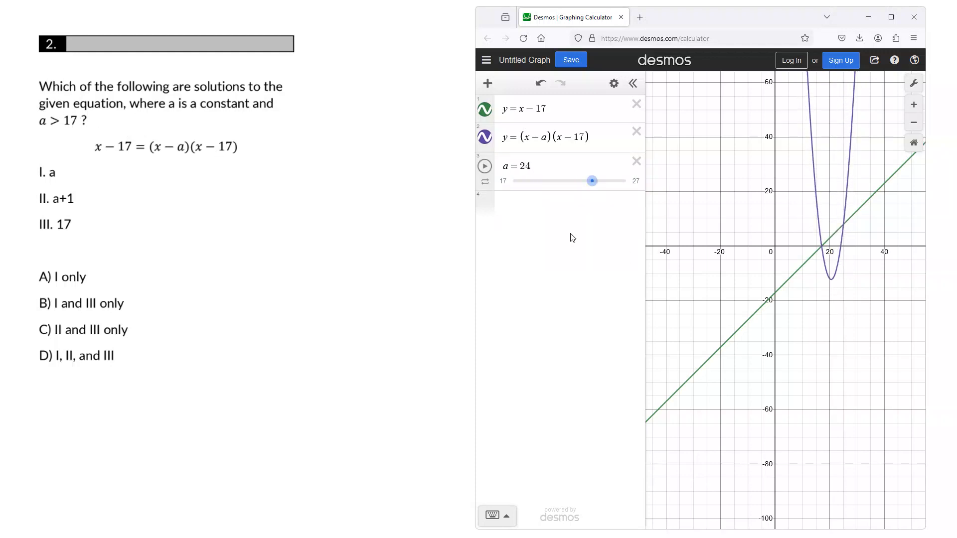
left_click(821, 246)
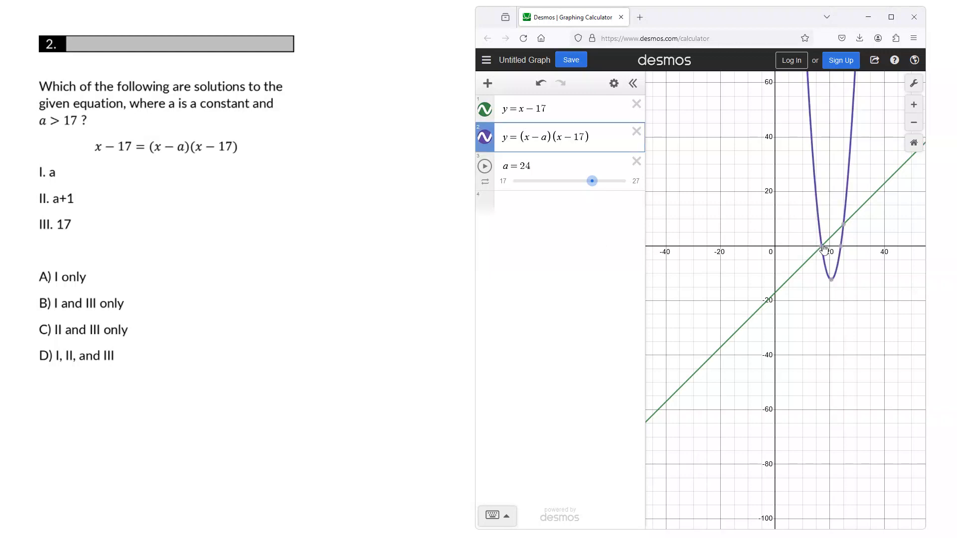
left_click(821, 246)
left_click(843, 226)
scroll(868, 316, "up", 5)
left_click_drag(842, 376, 837, 376)
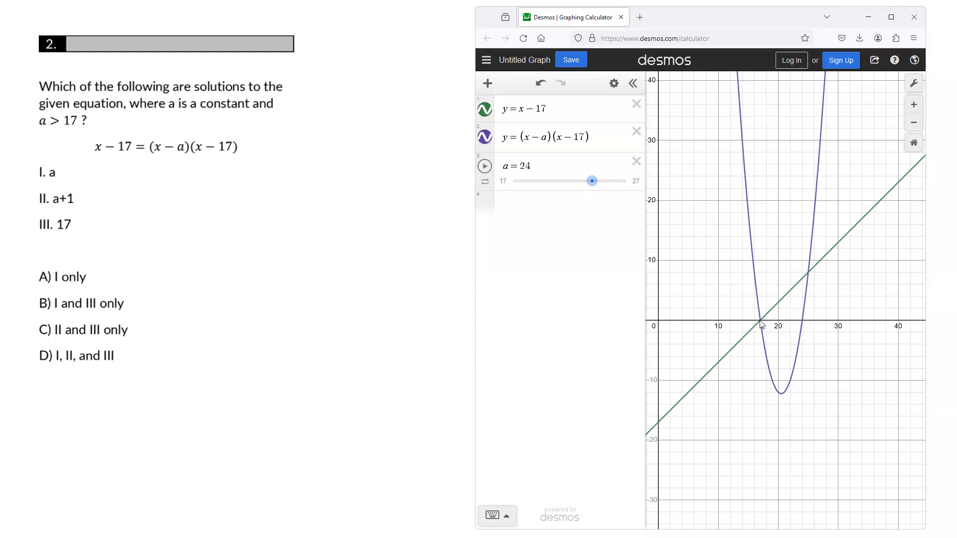
left_click(760, 321)
left_click(761, 321)
left_click(807, 274)
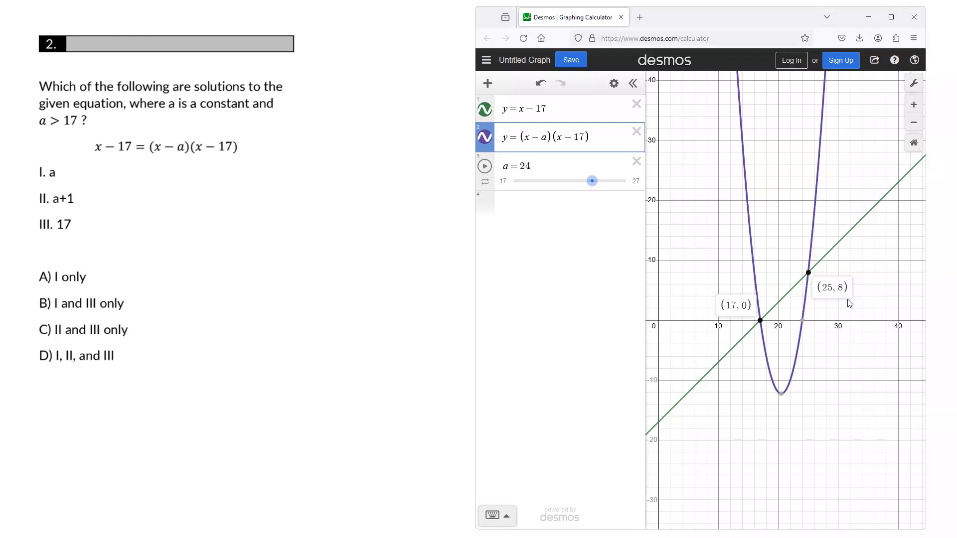
- Put a check mark beside statement III (17) and cross out answer choice A in question 2
left_click_drag(75, 225, 95, 209)
left_click_drag(50, 272, 40, 287)
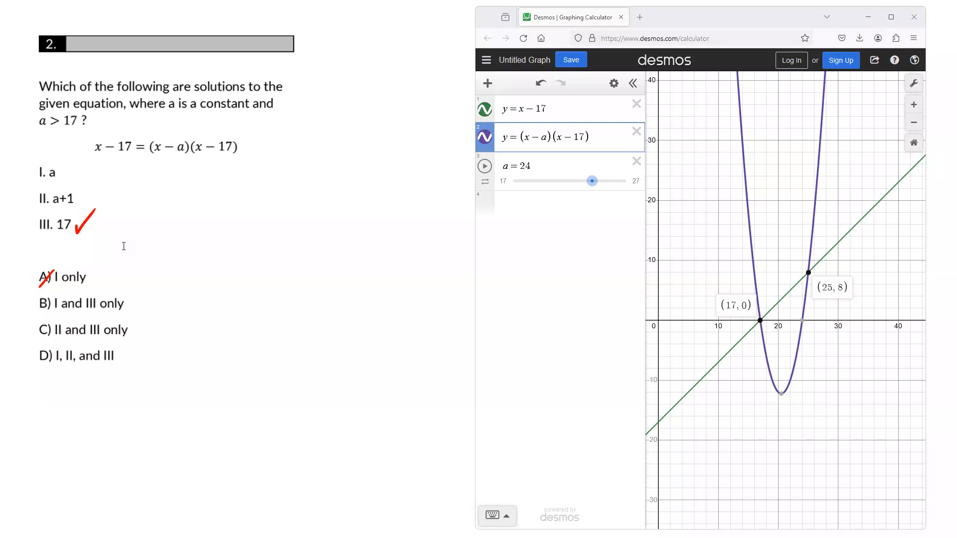
- Set a to 20.1 with the slider and label both intersections of the line and the parabola
left_click_drag(591, 182, 548, 183)
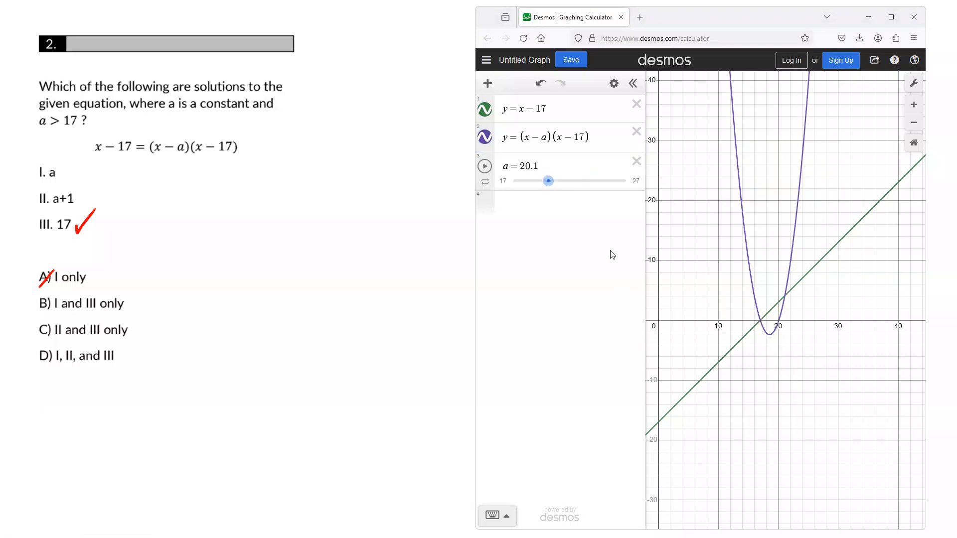
left_click(759, 320)
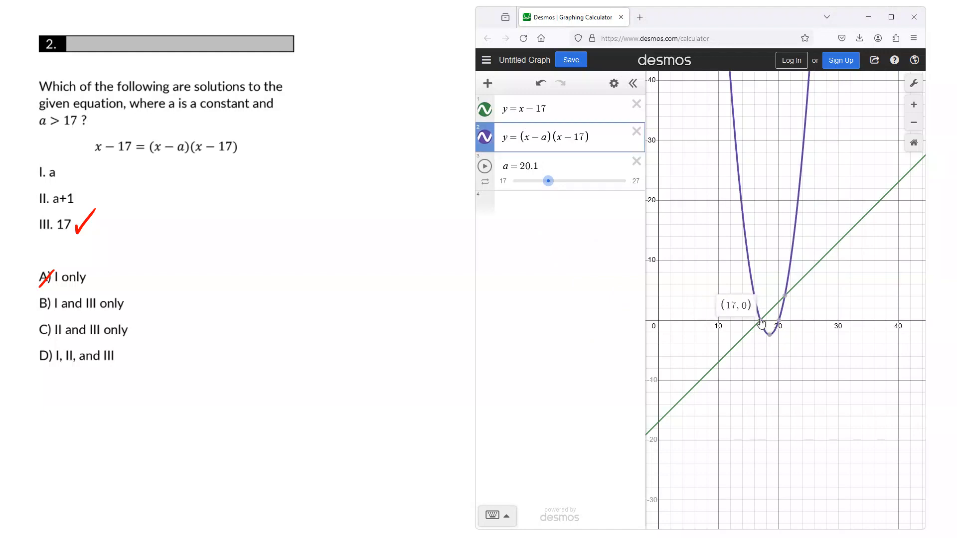
left_click(785, 296)
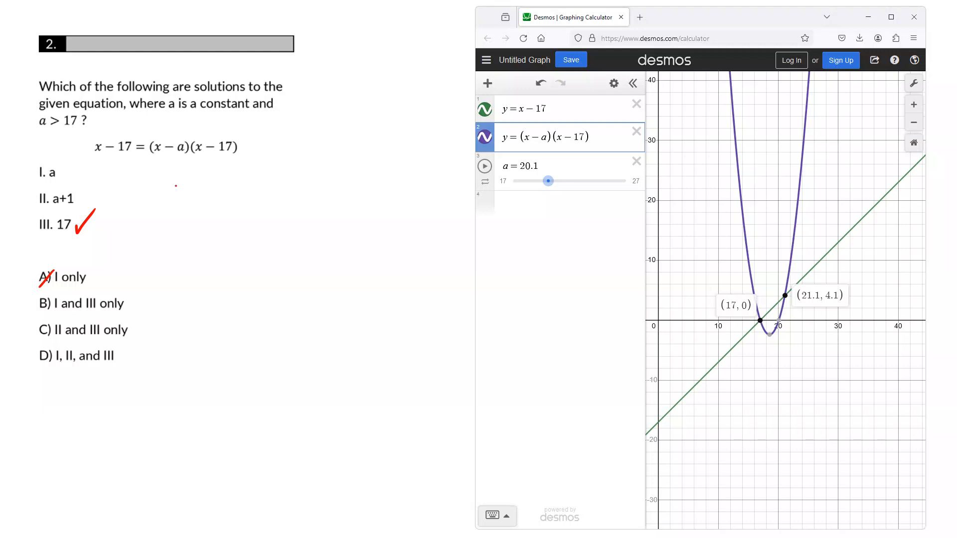
- Put a check mark beside statement II (a+1) and a cross beside statement I (a), and circle answer choice C in question 2
mouse_move(83, 198)
left_mouse_down()
mouse_move(100, 184)
mouse_move(65, 180)
left_mouse_up()
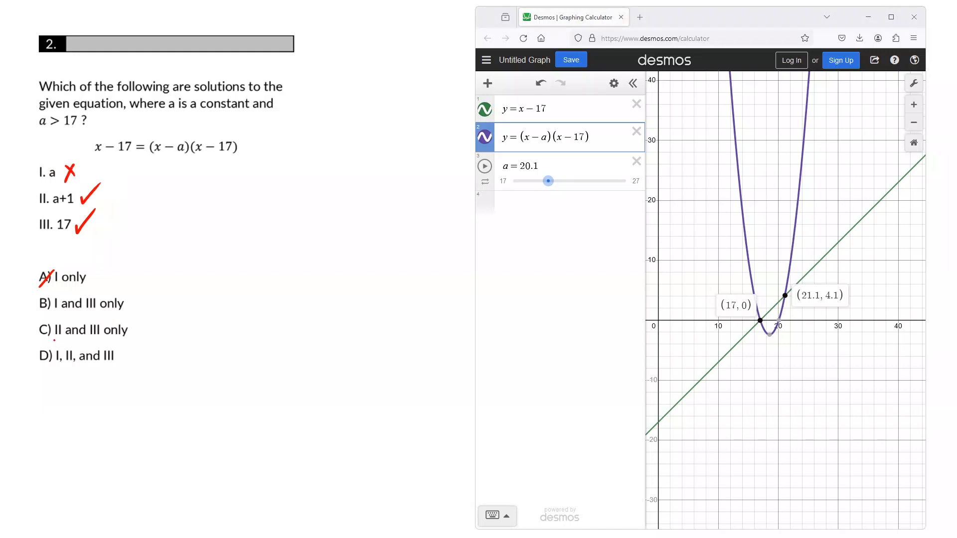
left_click_drag(53, 317, 34, 313)
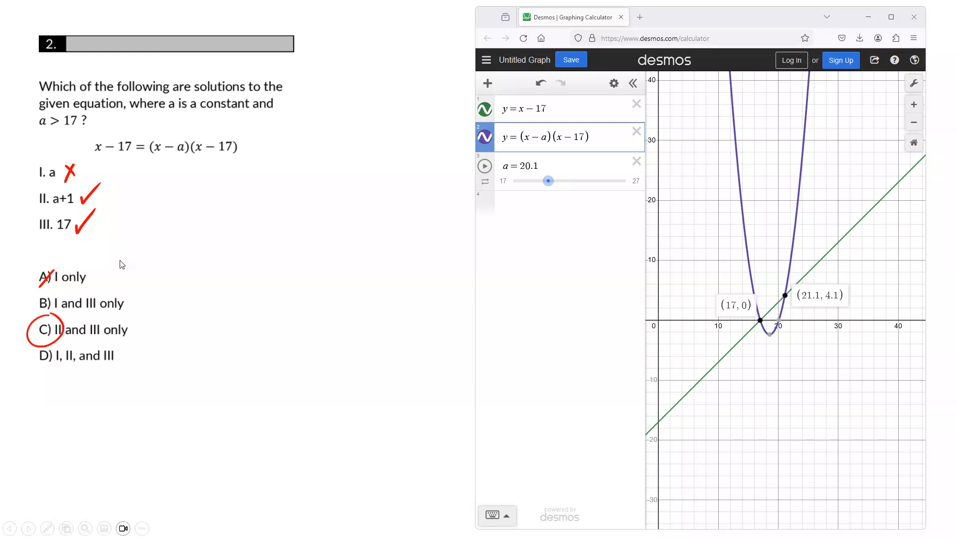
- Advance the slides to question 3 and clear all expressions from the graphing calculator
left_click(275, 338)
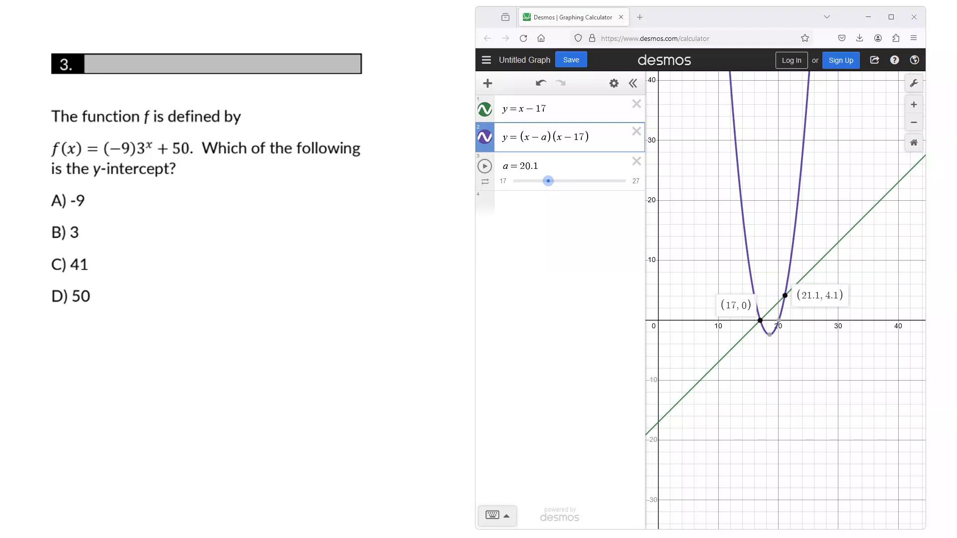
left_click(636, 106)
left_click(636, 105)
left_click(636, 105)
left_click(604, 116)
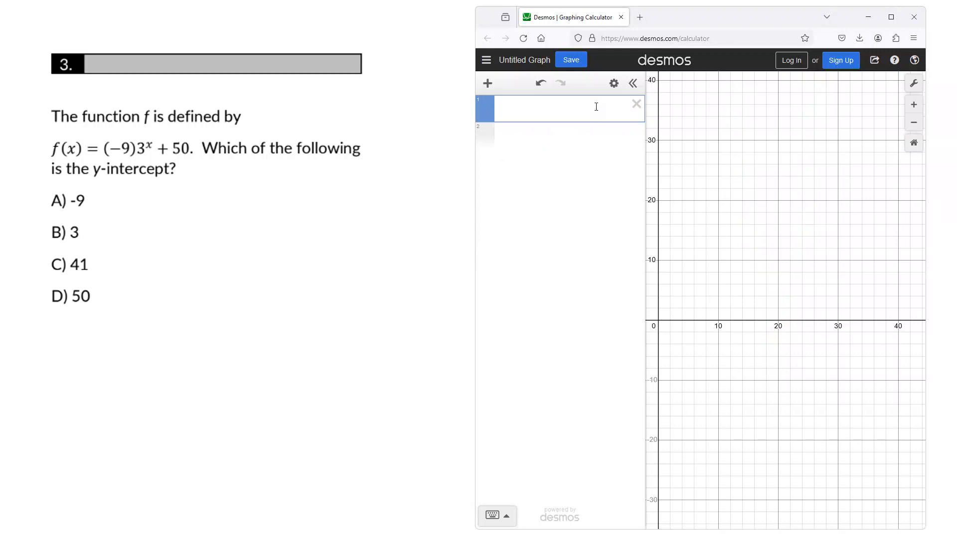
- Graph the function f(x) = (-9)3^x + 50 in the empty first expression line
type("f(x)")
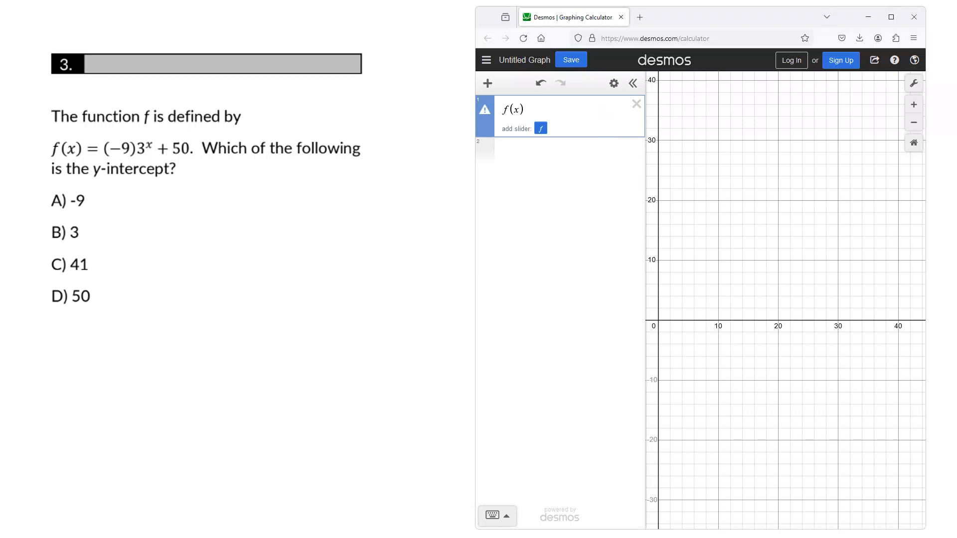
type("=(")
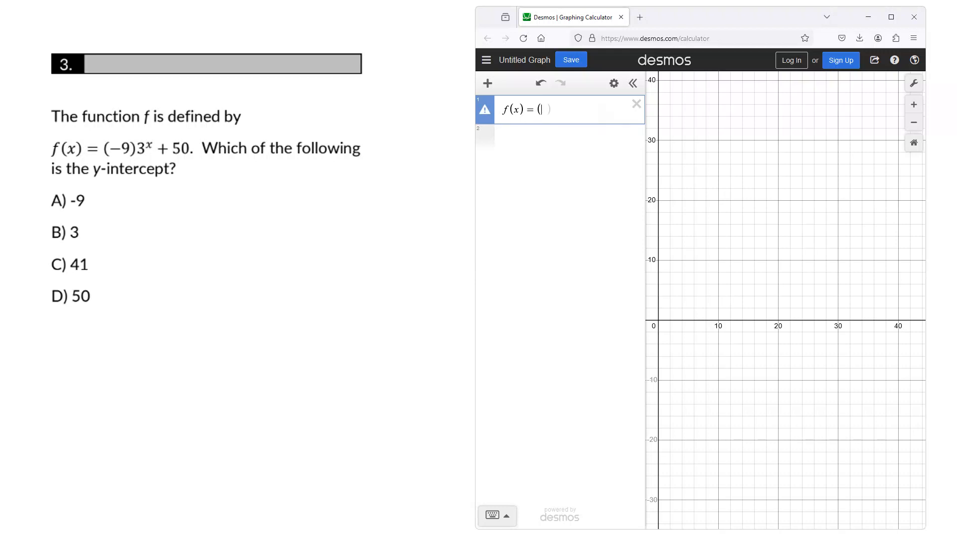
type("-9)")
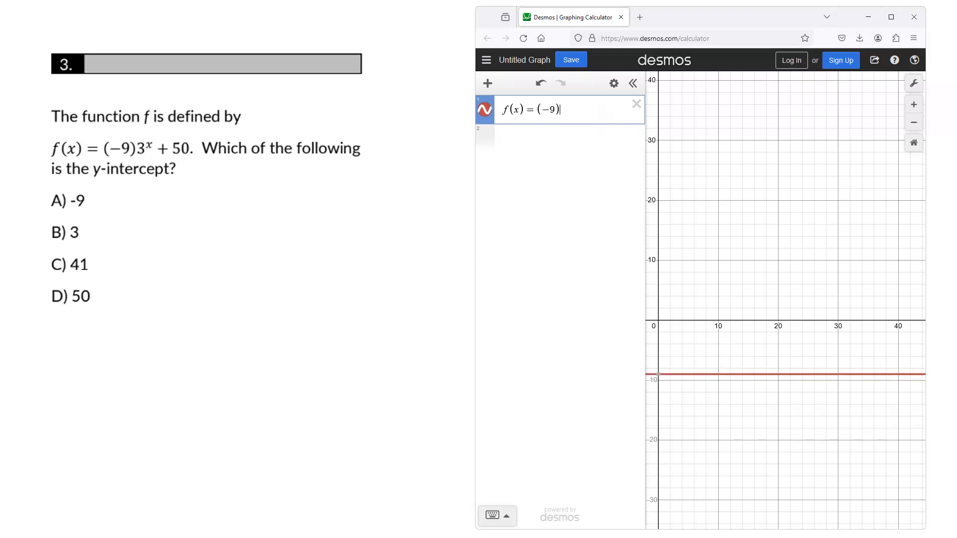
type("3^x")
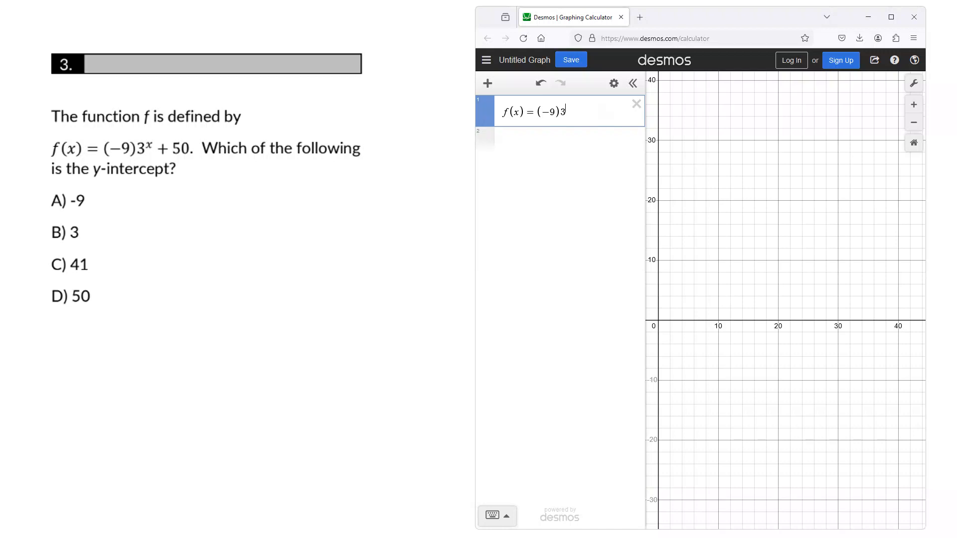
key("Right")
type("+50")
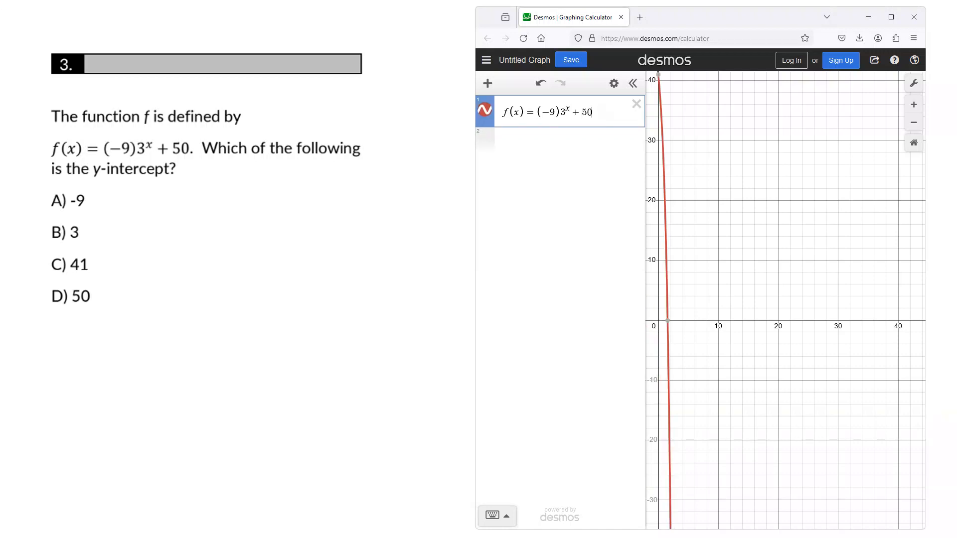
- Label the curve's y-intercept on the graph and circle answer choice C (41) in question 3
scroll(743, 154, "down", 4)
left_click_drag(723, 138, 776, 296)
left_click(744, 264)
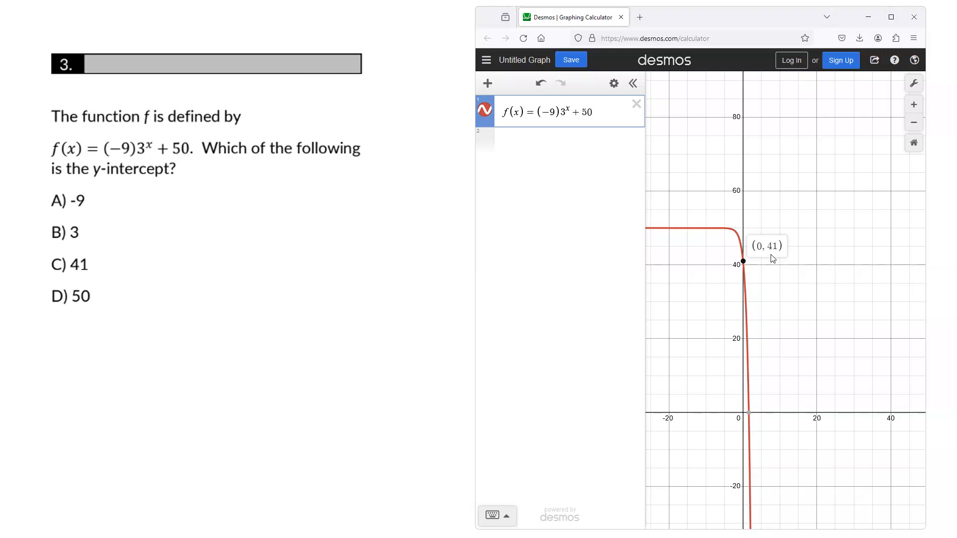
mouse_move(113, 254)
left_mouse_down()
mouse_move(121, 244)
mouse_move(105, 232)
left_mouse_up()
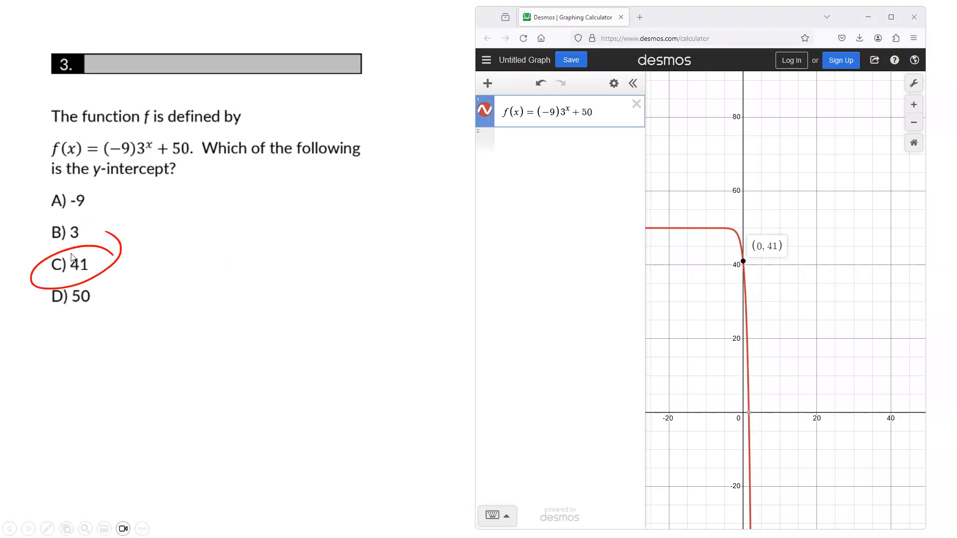
- Advance the slides to question 4 and clear the f(x) expression from the graphing calculator
left_click(284, 268)
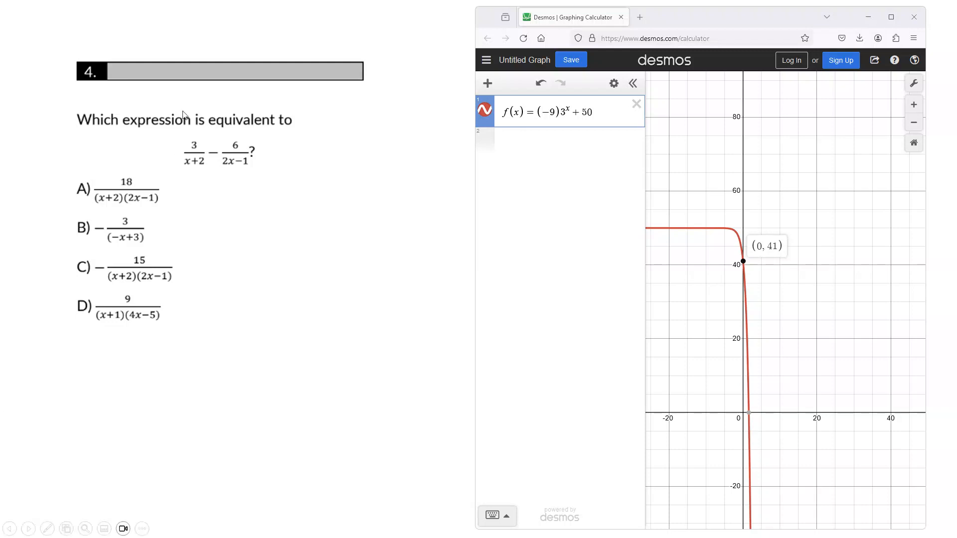
left_click(628, 107)
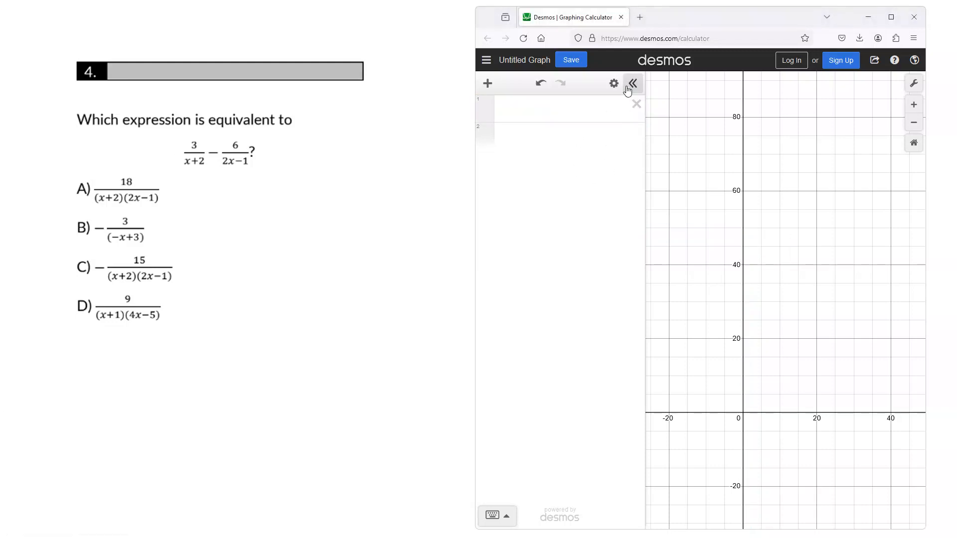
left_click(551, 107)
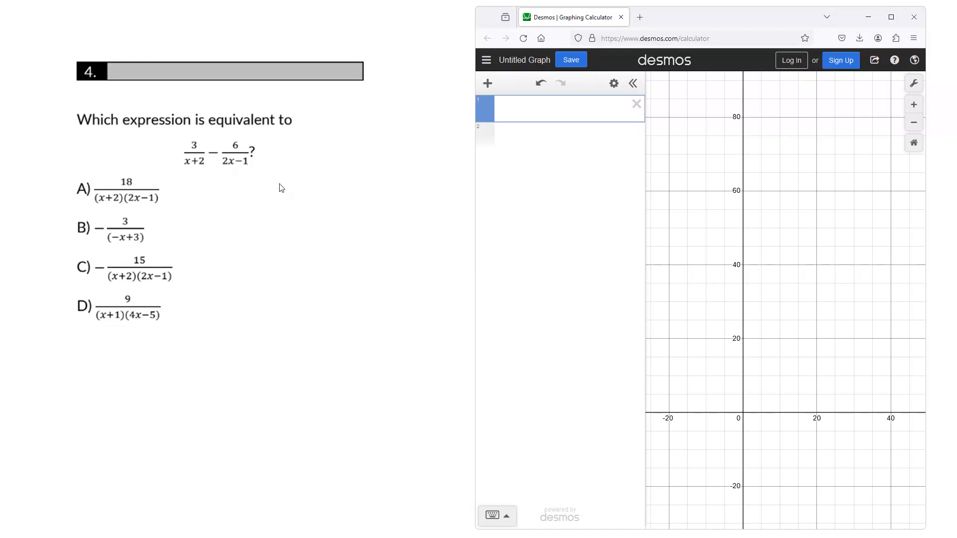
- Graph question 4's original expression as y = 3/(x+2) - 6/(2x-1) in the first expression line
type("y=-")
key("BackSpace")
type("3/x+2")
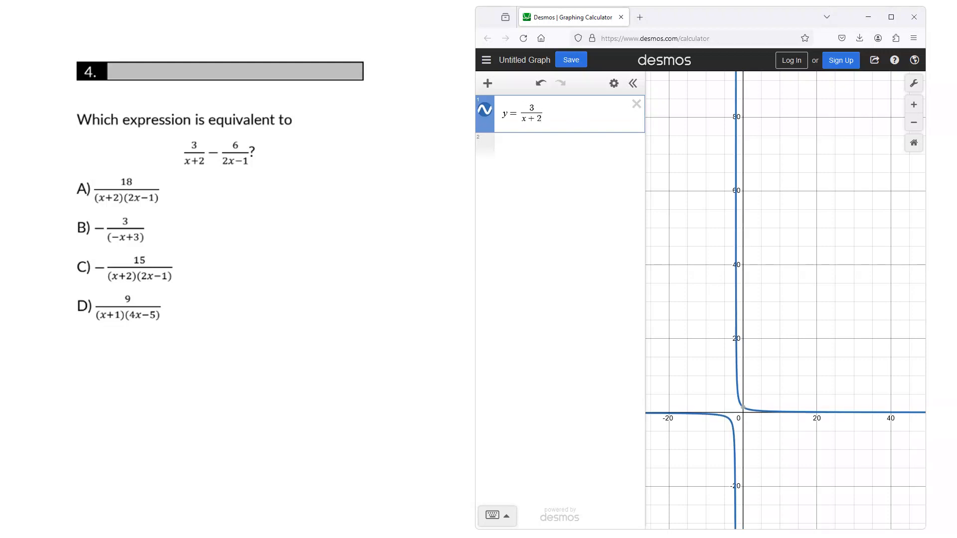
key("Right")
type("-")
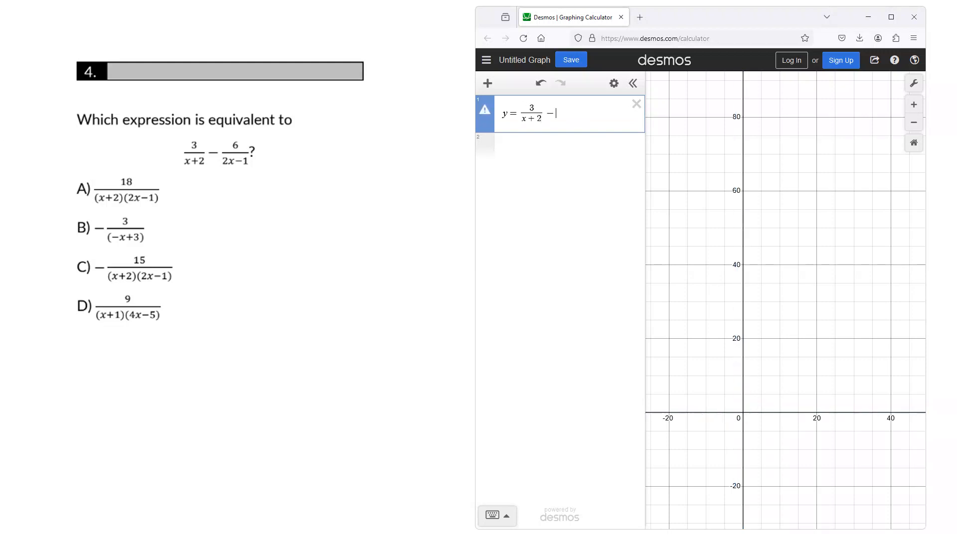
type("6/(2x-1")
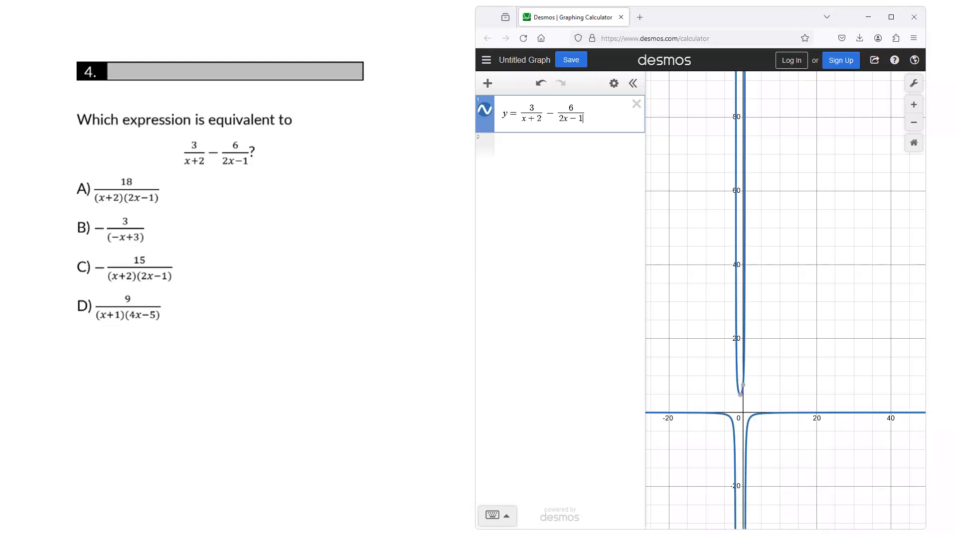
- Graph answer choice A as y = 18/((x+2)(2x-1)) in the second expression line
left_click(530, 144)
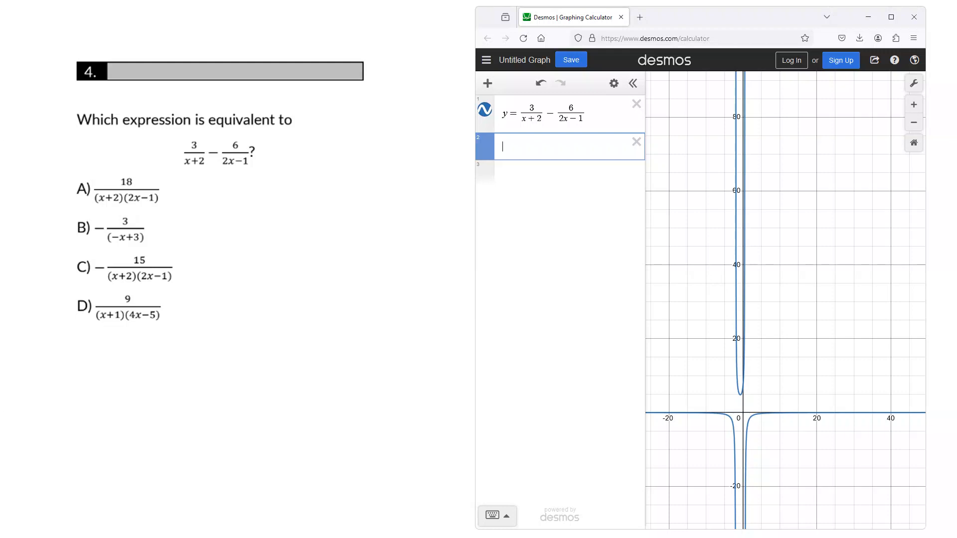
type("y=18/")
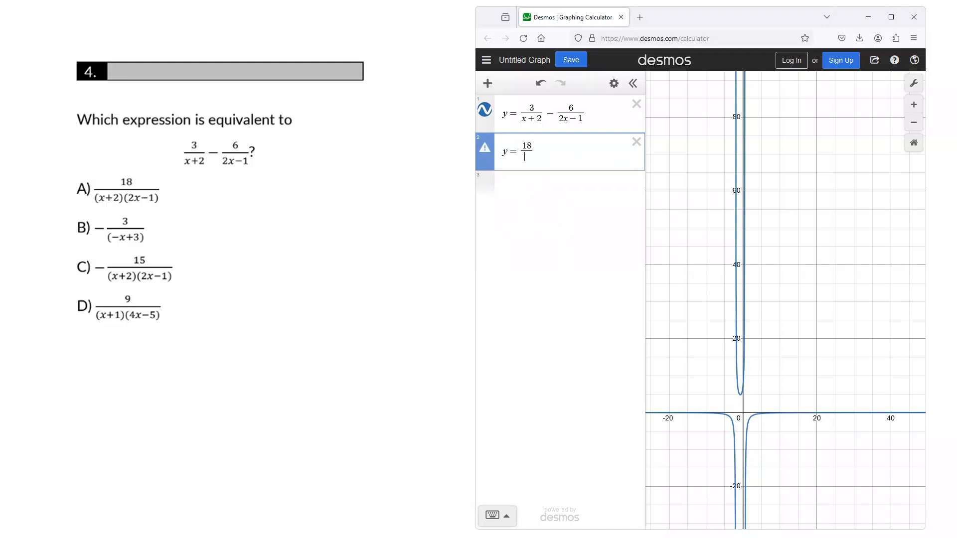
type("(x+2)(")
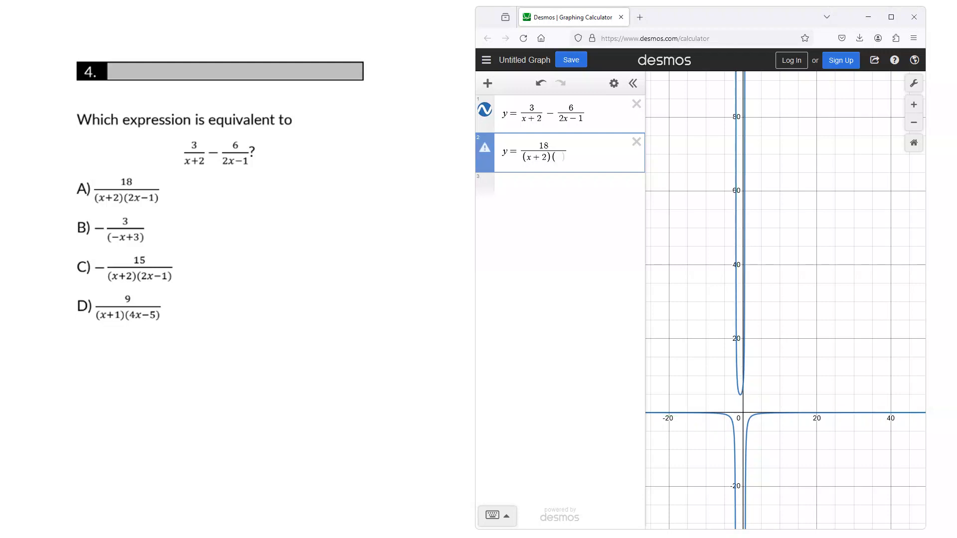
type("2x-1)")
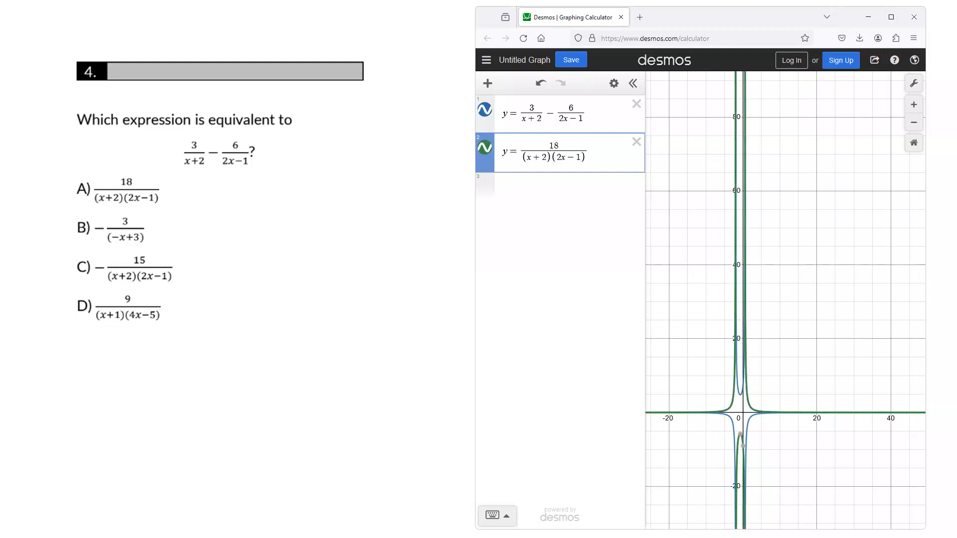
- Graph answer choice B as y = -3/(-x+3) in the third expression line
key("Return")
type("y=")
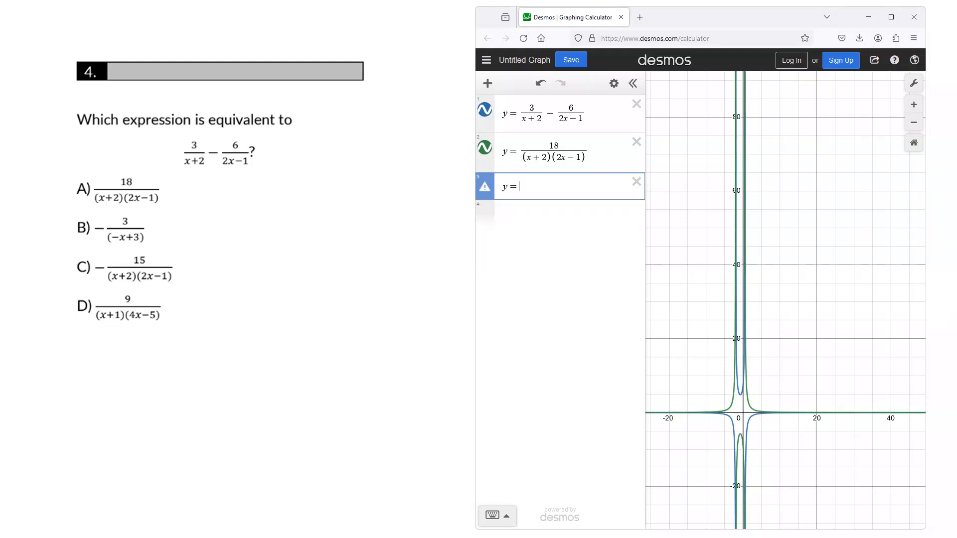
type("-3/")
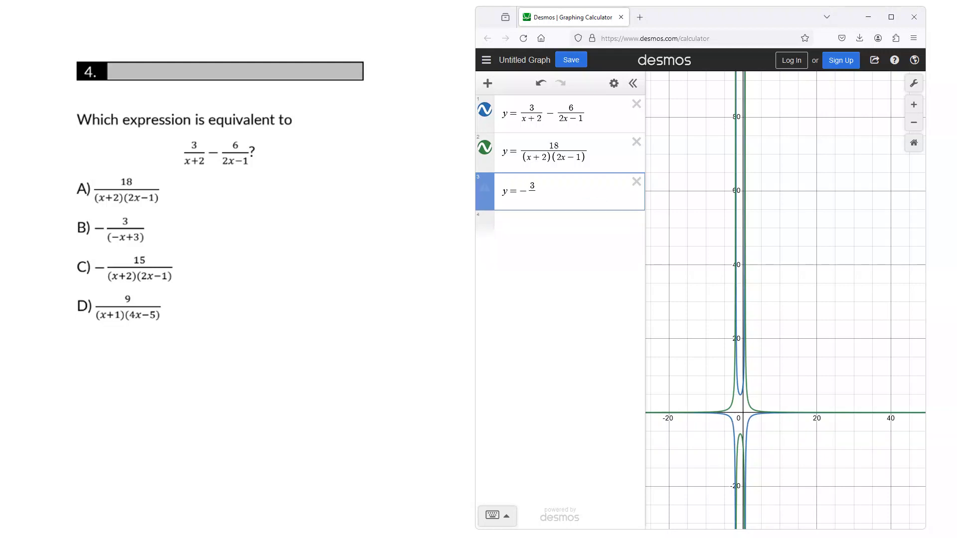
type("(-x+3)")
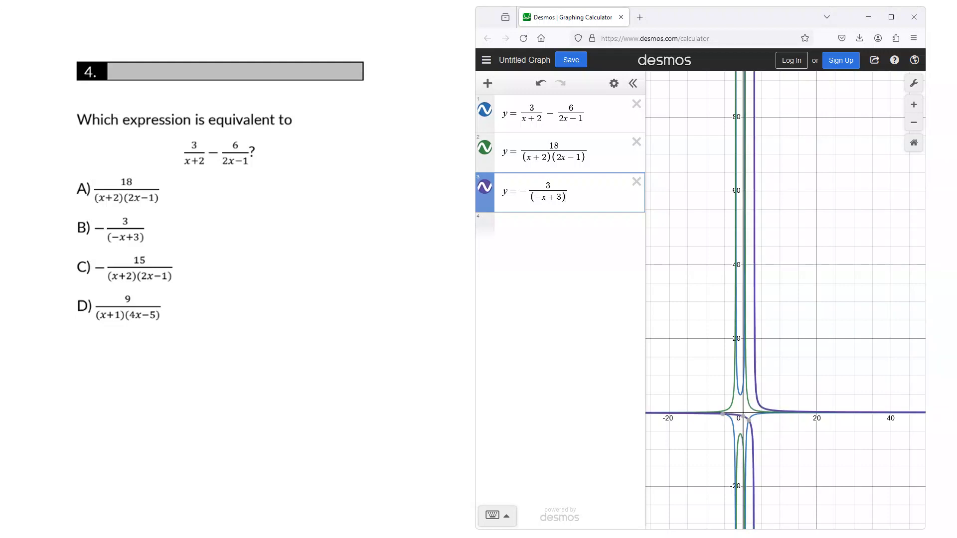
- Graph answer choice C as y = -15/((x+2)(2x-1)) in the fourth expression line
key("Return")
type("y=-")
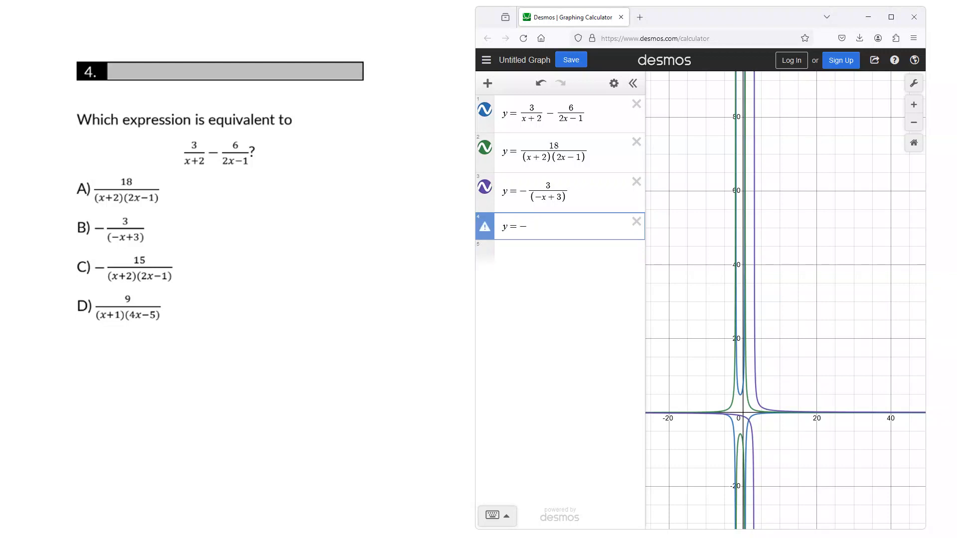
type("15/")
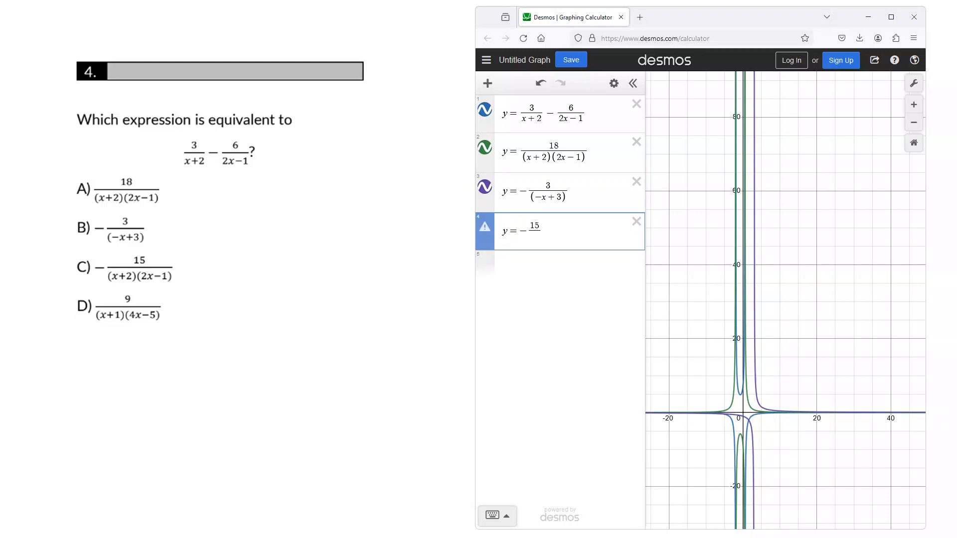
type("(x")
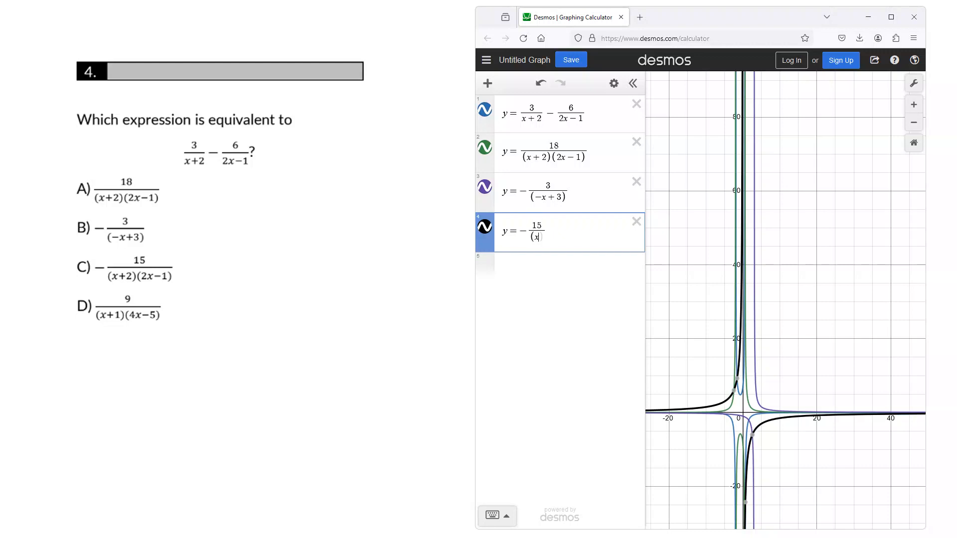
type("+2)(")
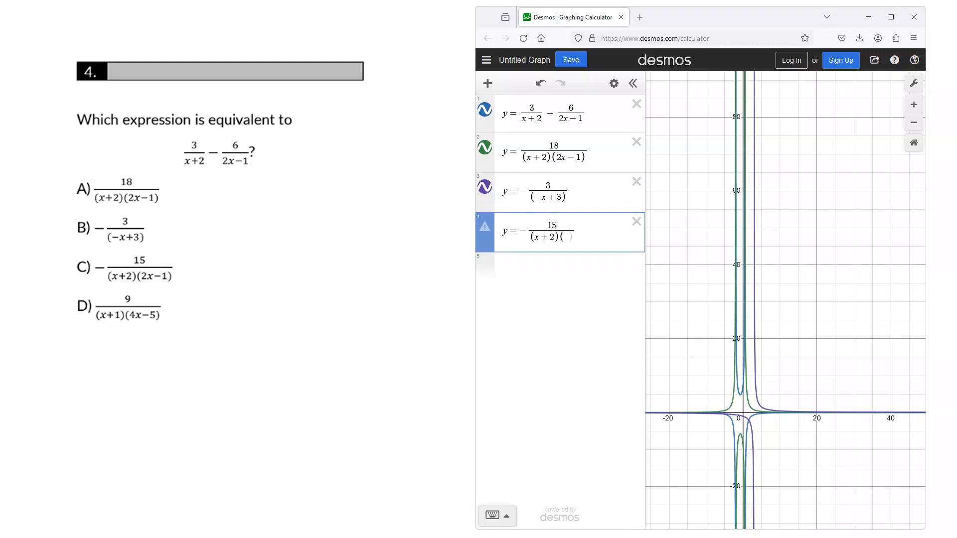
type("2")
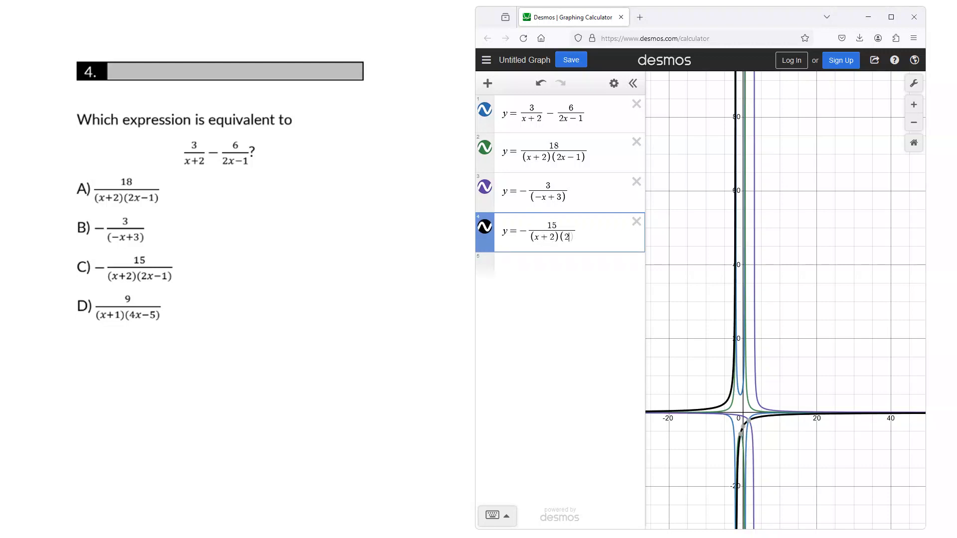
type("x-1)")
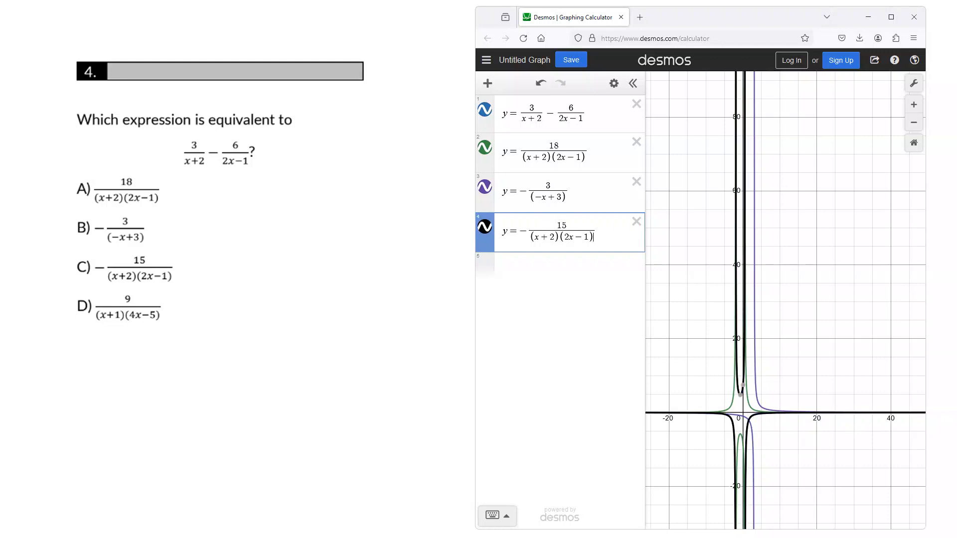
- Graph answer choice D as y = 9/((x+1)(4x-5)) in the fifth expression line
key("Return")
type("=")
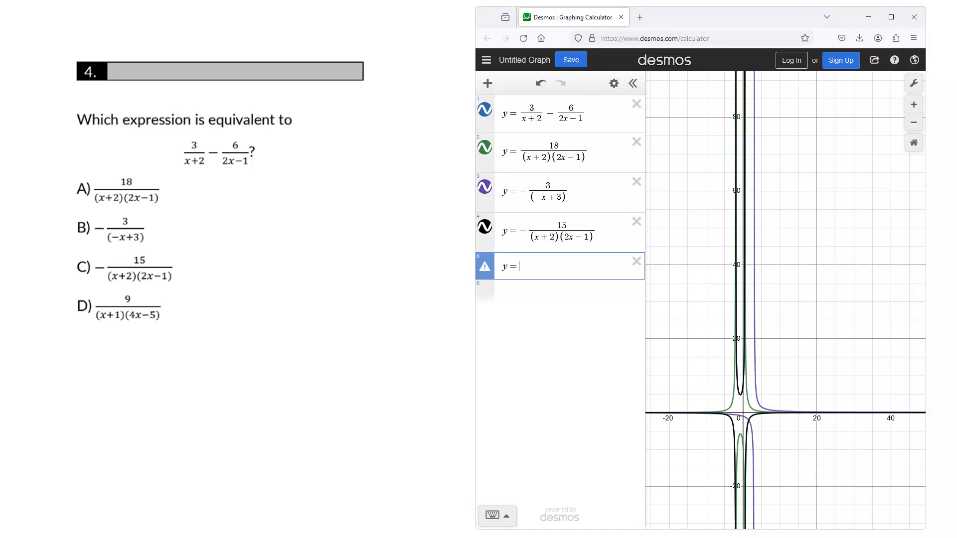
type("9/(x+1)(")
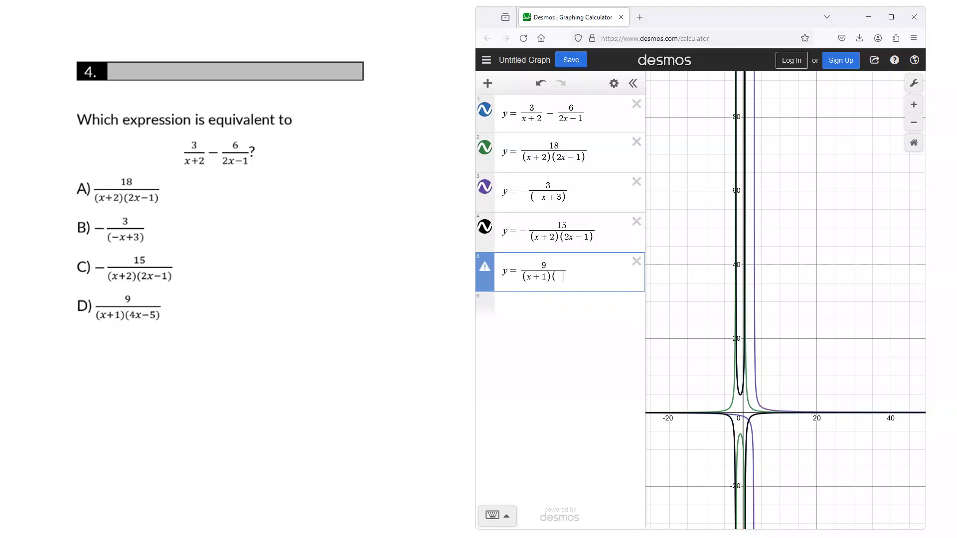
type("4x")
type("-5)")
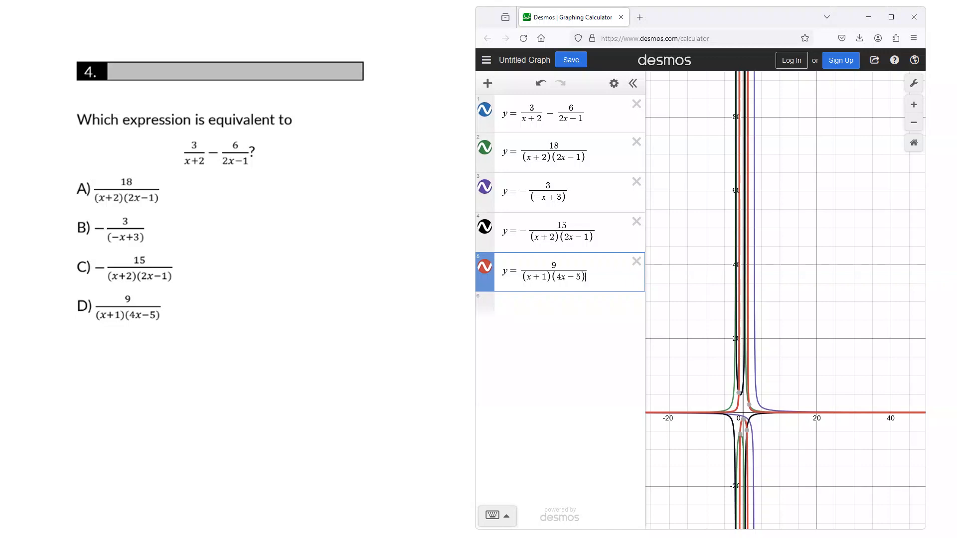
- Hide the graphs of all four answer choices so that only the original expression's curve is displayed
scroll(757, 392, "up", 3)
scroll(756, 392, "up", 3)
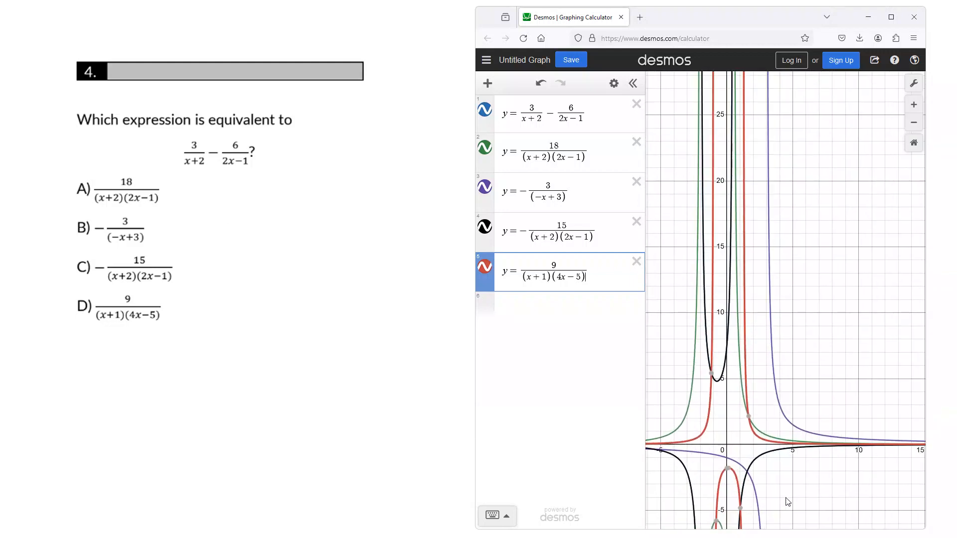
left_click_drag(787, 501, 862, 387)
left_click(484, 266)
left_click(484, 226)
left_click(484, 188)
left_click(484, 147)
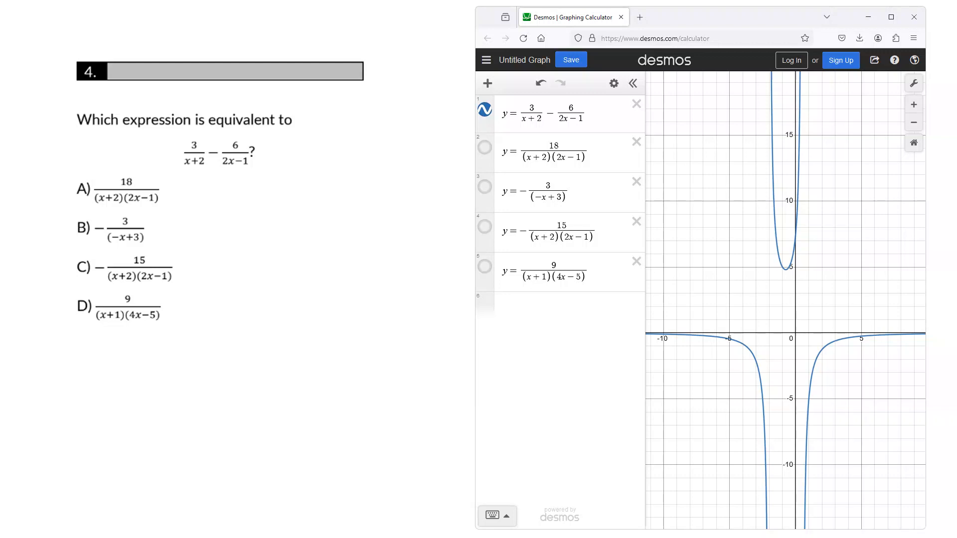
- Toggle answer choice A's graph on and off to compare it with the original expression's curve
left_click(485, 149)
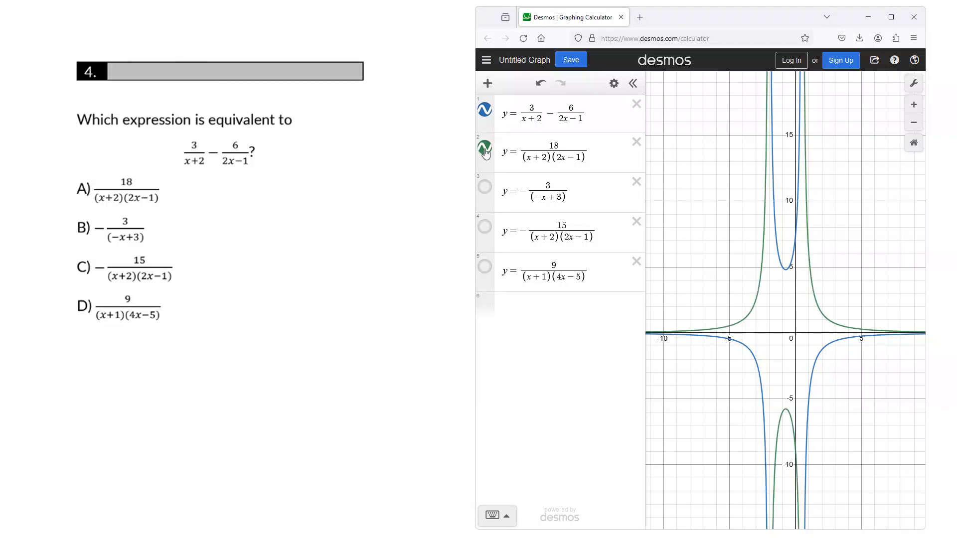
left_click(484, 148)
left_click(485, 149)
left_click(484, 148)
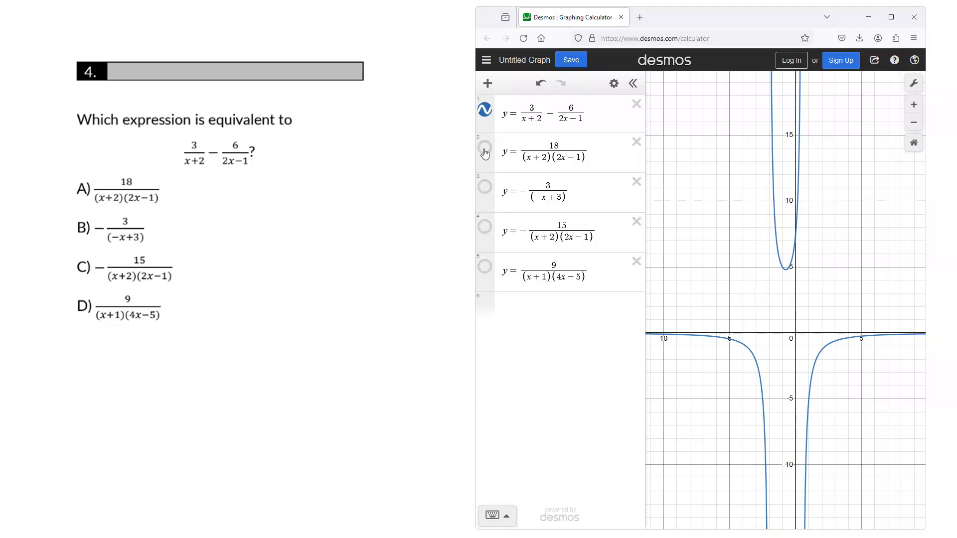
left_click(484, 149)
left_click(484, 149)
- Toggle answer choice B's graph on and off to compare it with the original expression's curve
left_click(485, 187)
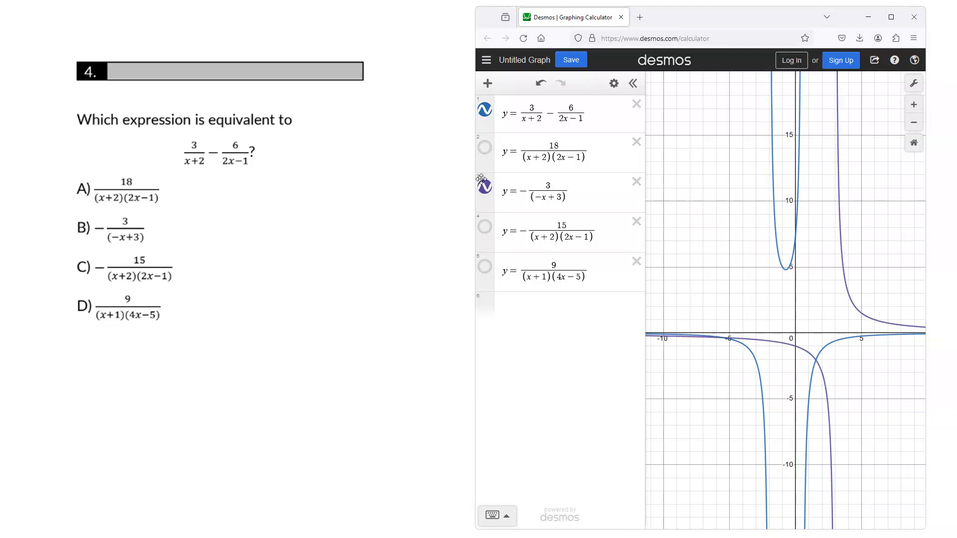
left_click(484, 187)
left_click(484, 187)
left_click(484, 186)
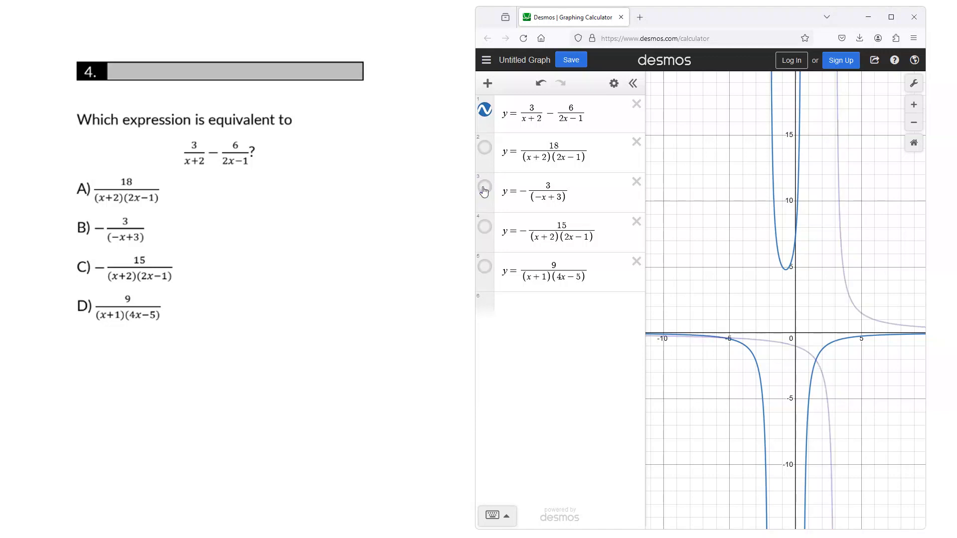
- Toggle answer choice C's graph repeatedly to check whether it overlaps the original expression's curve
left_click(486, 228)
left_click(485, 229)
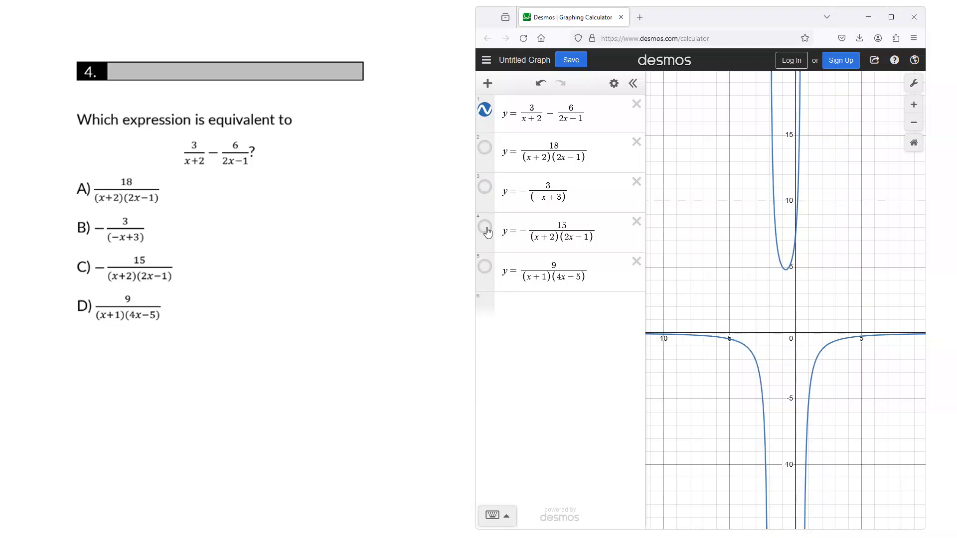
left_click(486, 228)
left_click(486, 228)
left_click(486, 228)
left_click(485, 228)
left_click(485, 229)
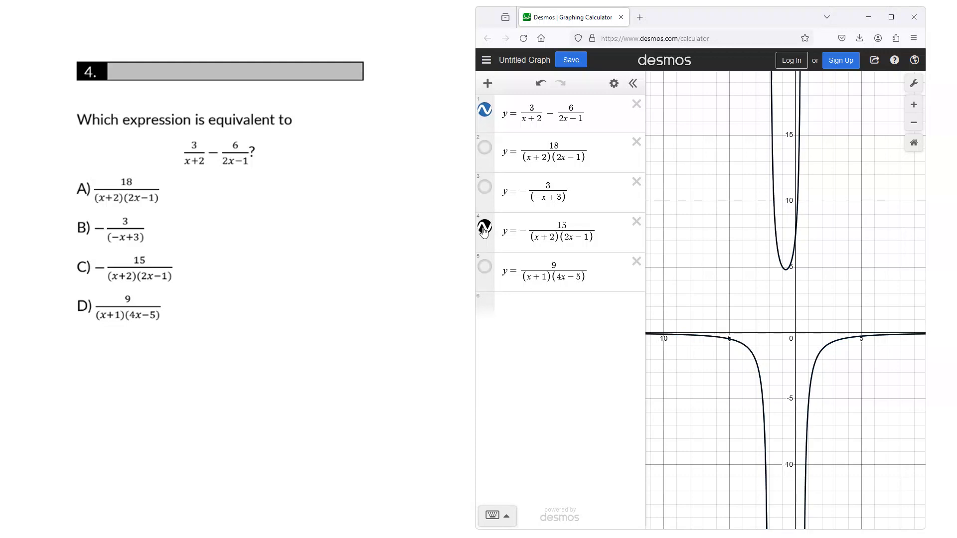
left_click(484, 230)
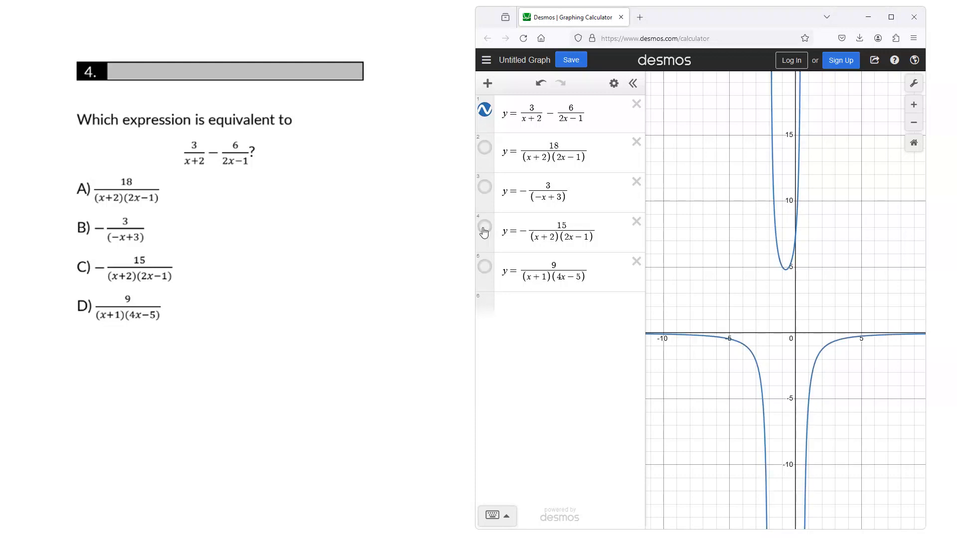
- Show and hide answer choice D's graph for comparison, and display choice C's graph again
left_click(485, 272)
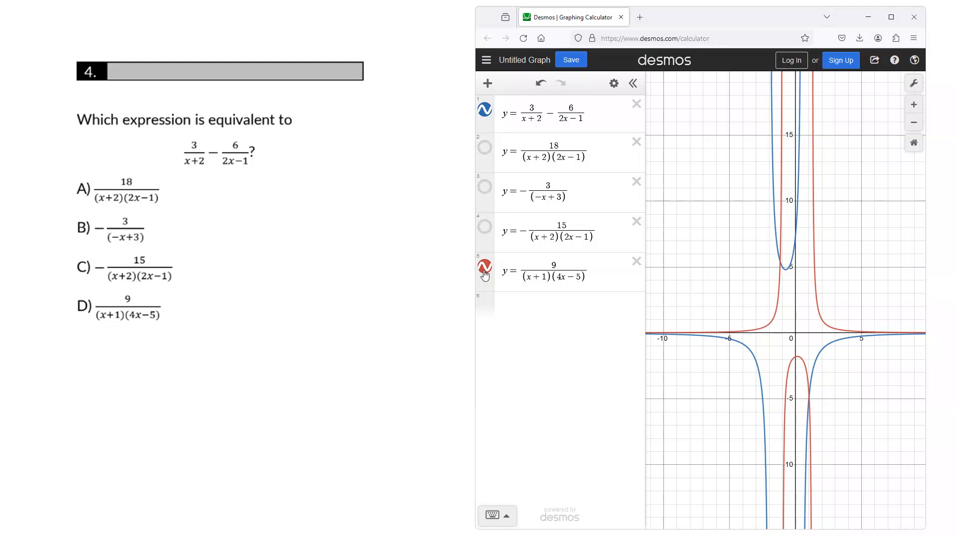
left_click(484, 269)
left_click(485, 228)
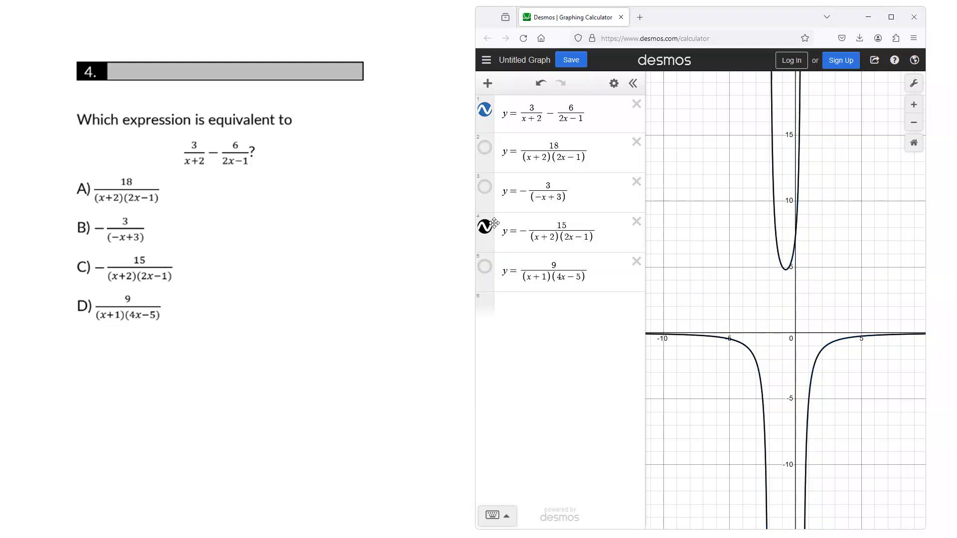
- Circle answer C on the question 4 slide and advance to question 5
left_click_drag(95, 257, 101, 269)
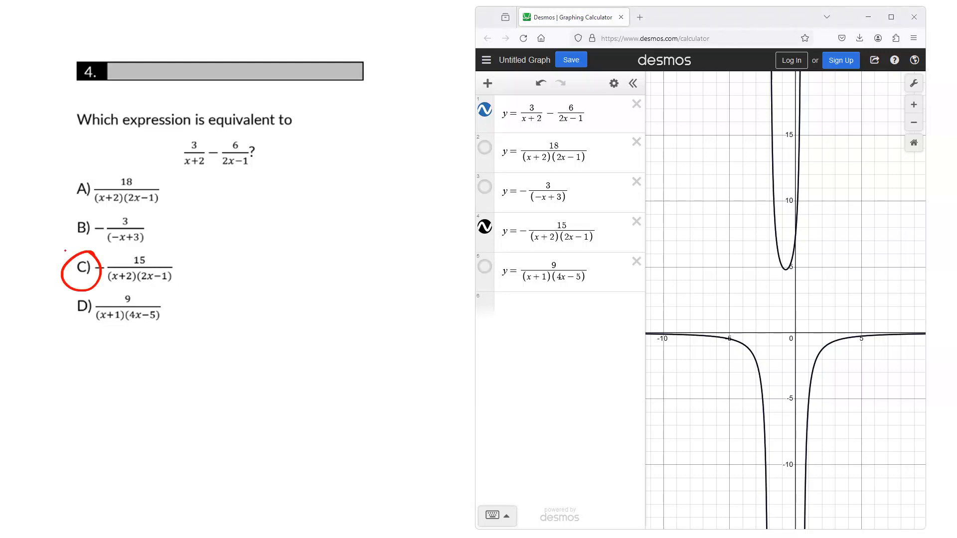
key("Escape")
left_click(344, 297)
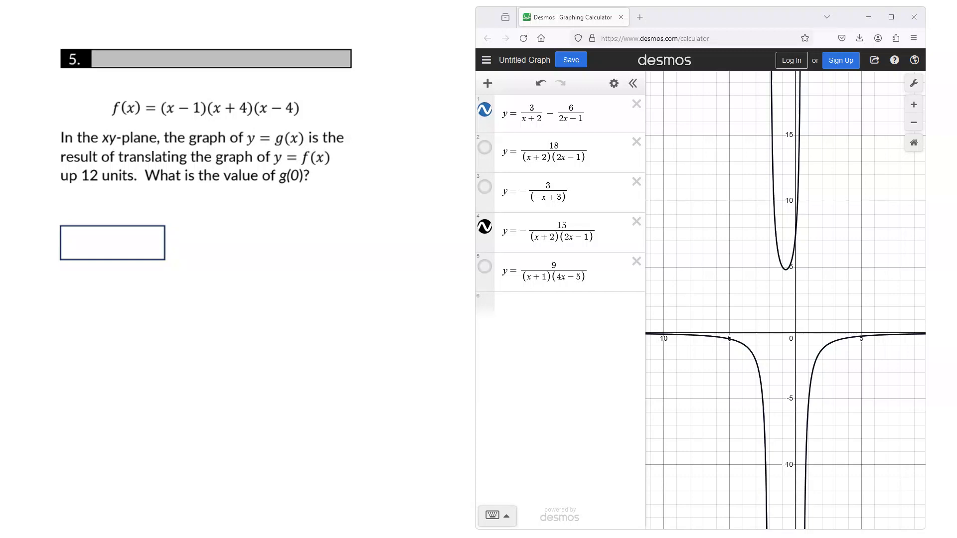
- Delete all the question 4 expressions from the expression list
left_click(636, 103)
left_click(636, 104)
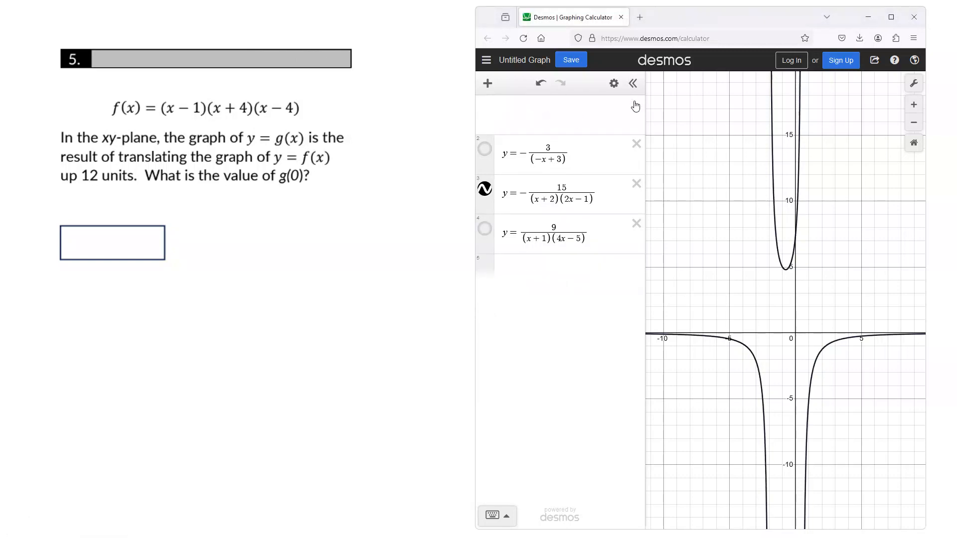
left_click(636, 103)
left_click(635, 104)
left_click(636, 104)
- Define f(x) = (x+1)(x+4)(x-4) in the first expression line
left_click(598, 107)
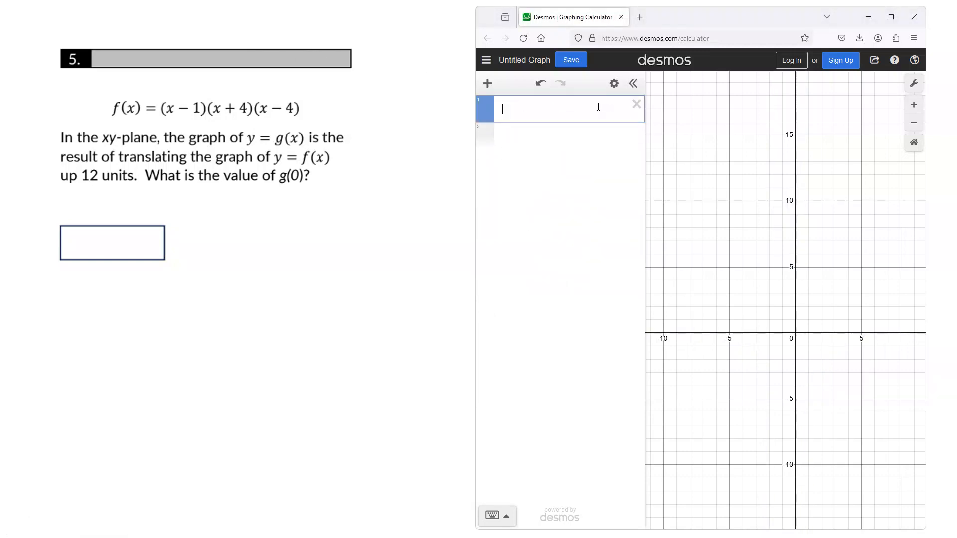
type("f(x")
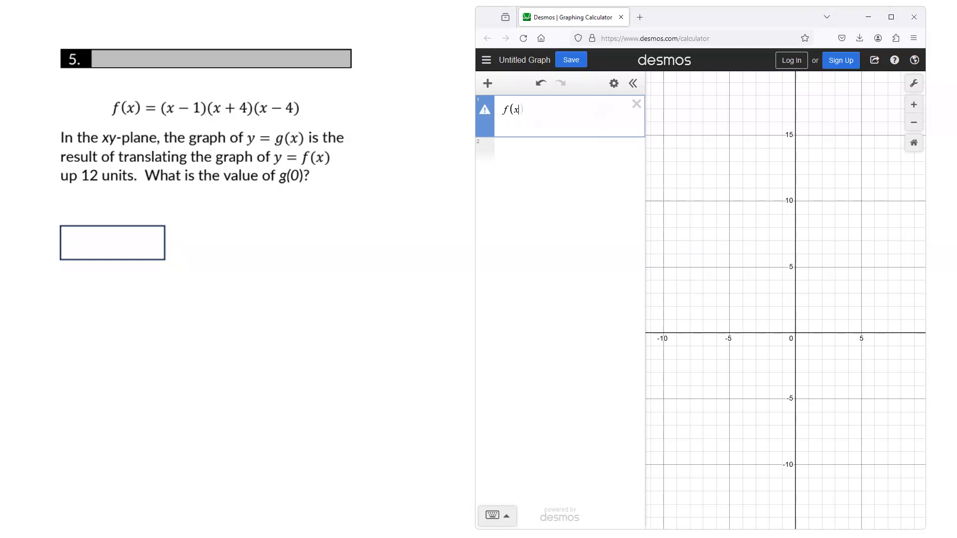
type(")=")
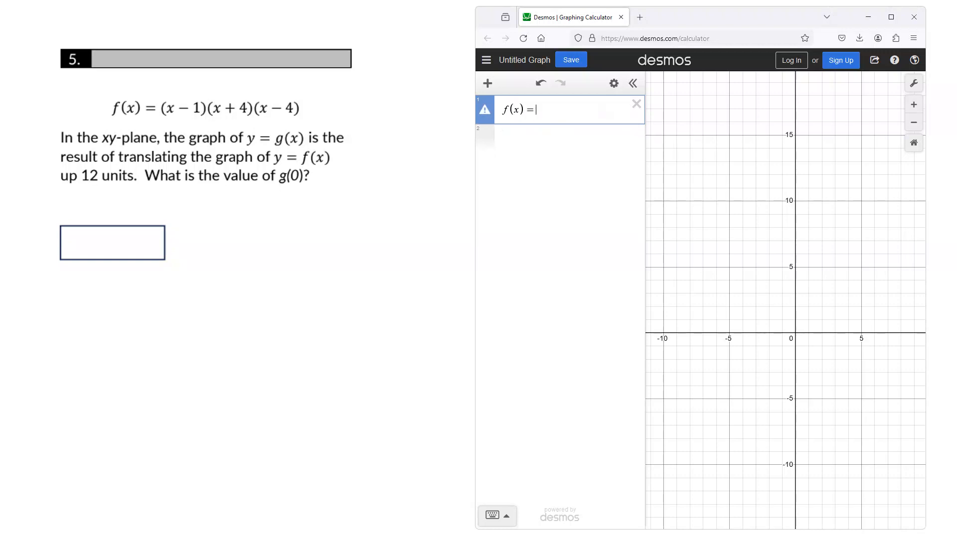
type("(x+1)")
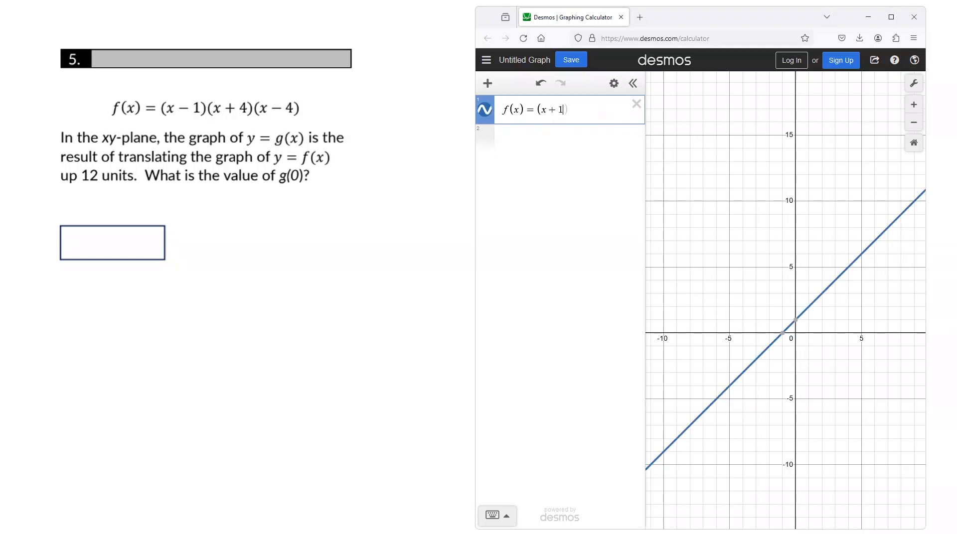
type("(")
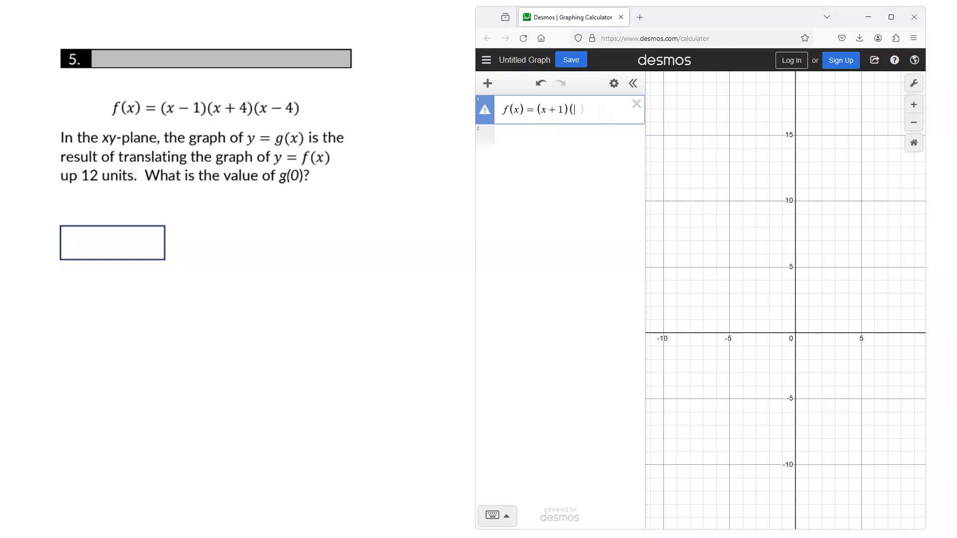
type("x+4(")
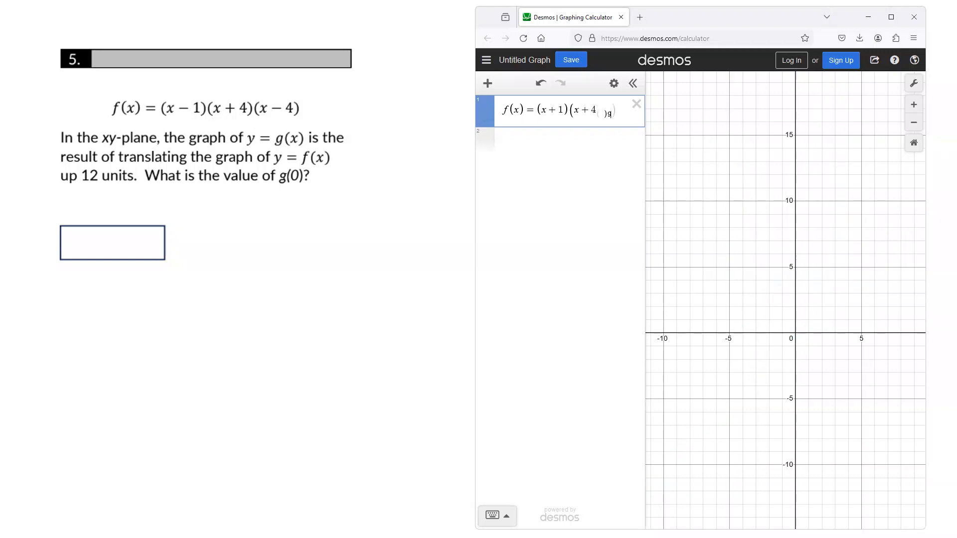
key("BackSpace")
type(")(")
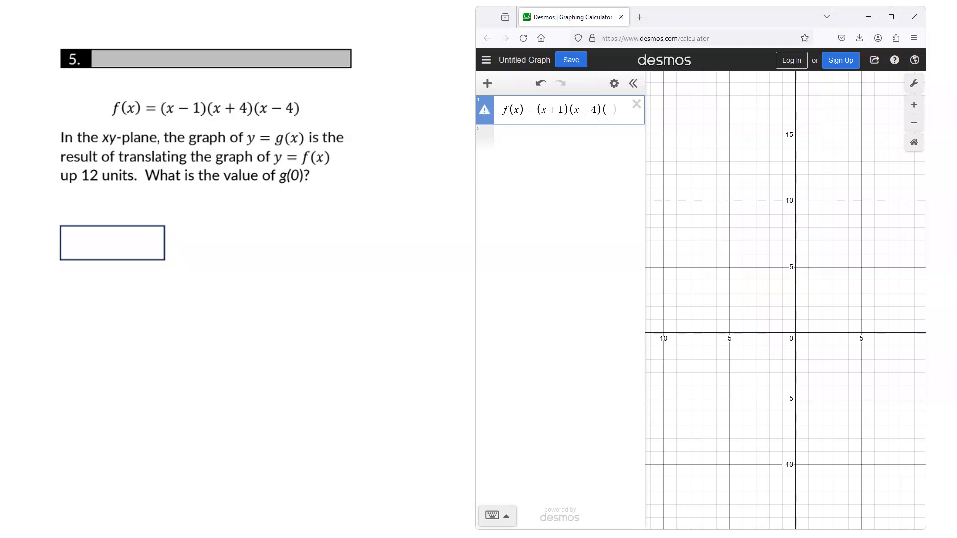
type("x-4)")
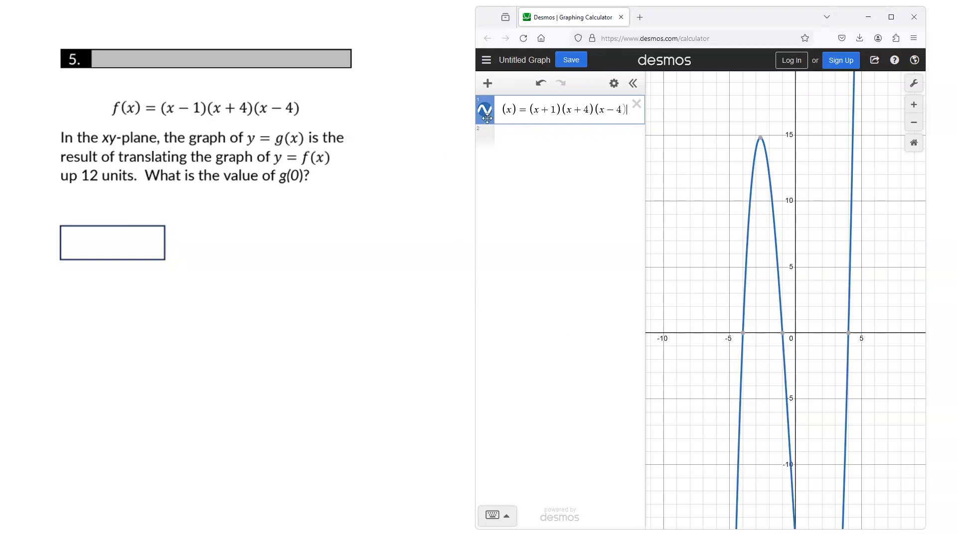
- Define g(x) = f(x)+12 in the second expression line and evaluate g(0) in the third
left_click(531, 155)
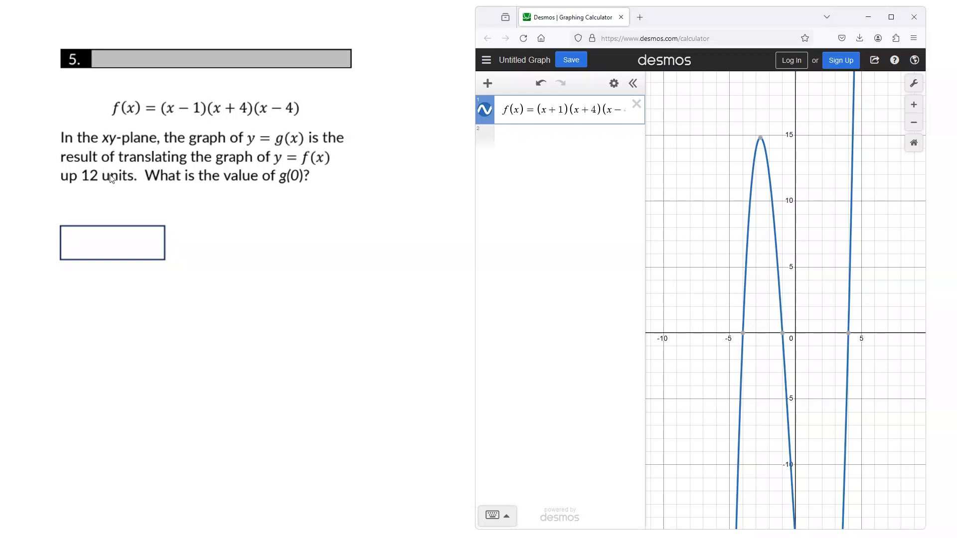
left_click(511, 136)
type("g(x")
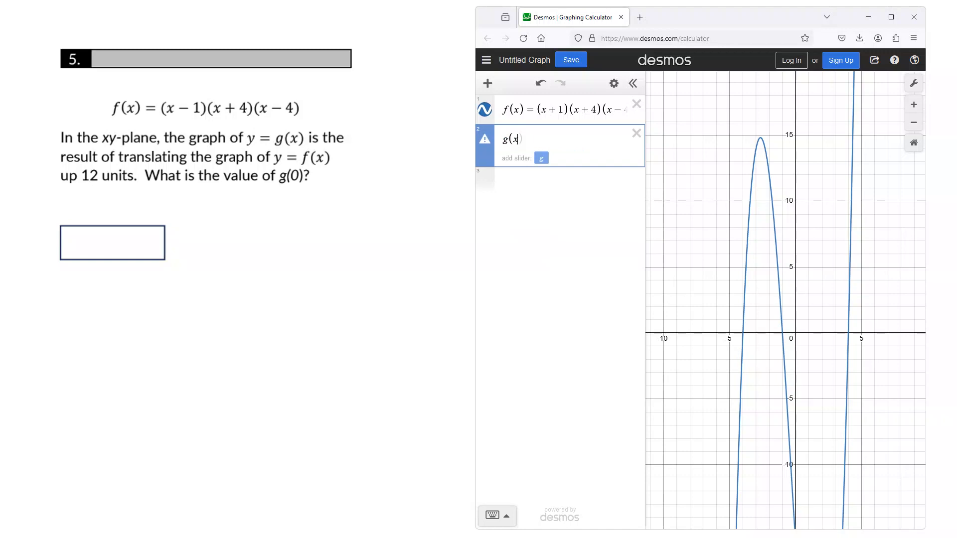
type(") = f(x) = 12")
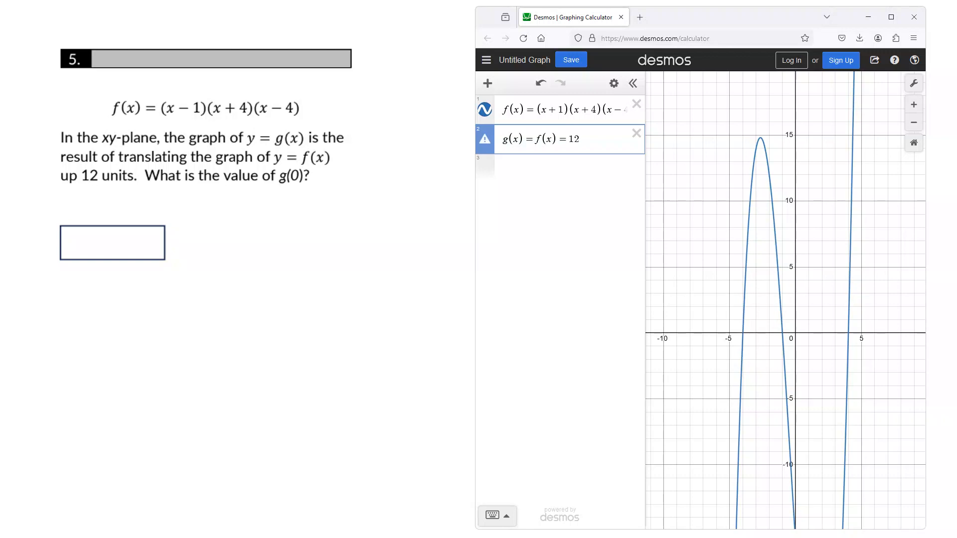
key("BackSpace")
type("+")
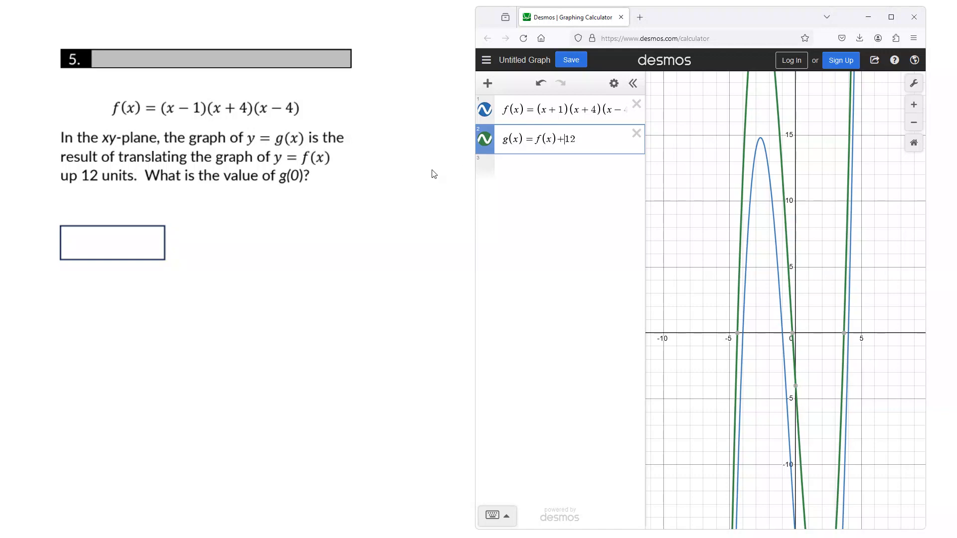
left_click(527, 165)
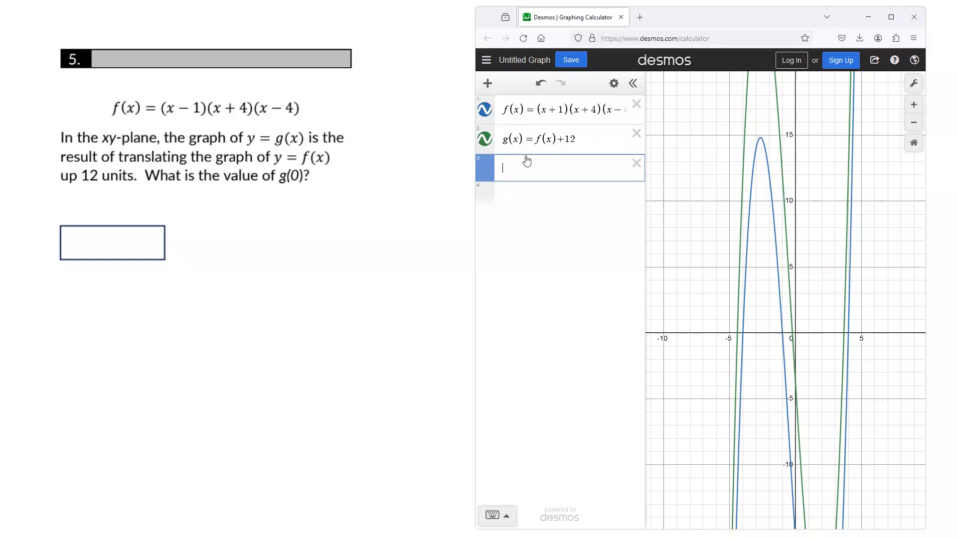
type("g(0)")
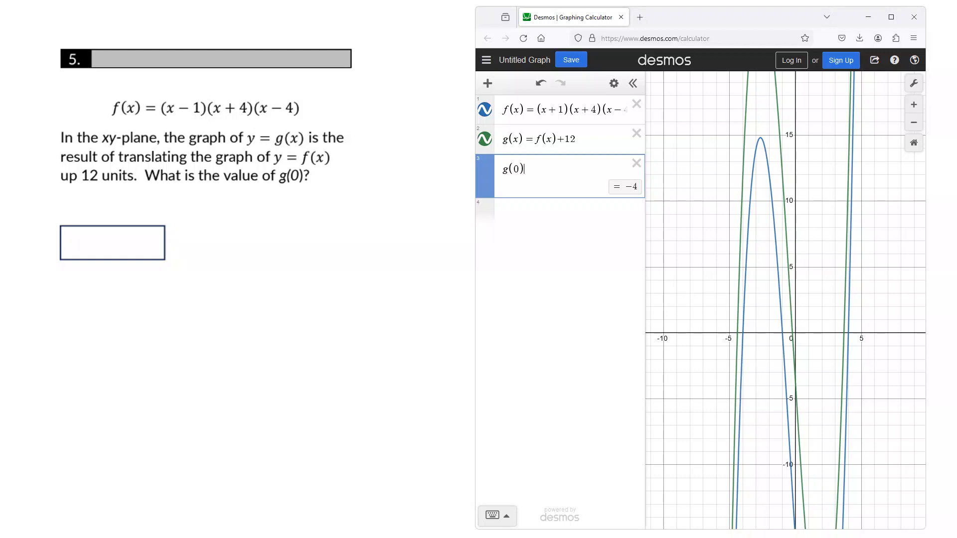
- Correct the first factor of f(x) to (x-1) and write the value of g(0) in question 5's answer box
left_click_drag(644, 225, 677, 224)
left_click(557, 110)
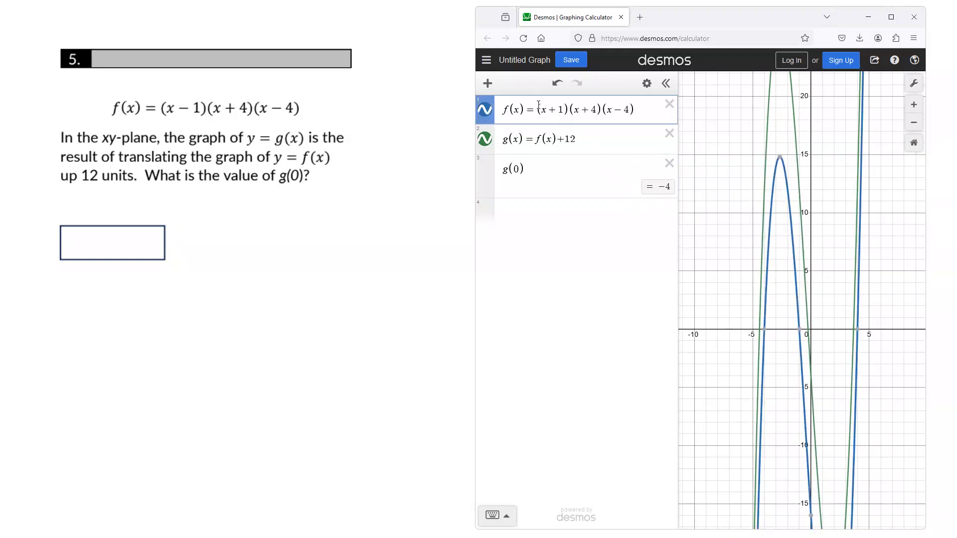
key("BackSpace")
type("-")
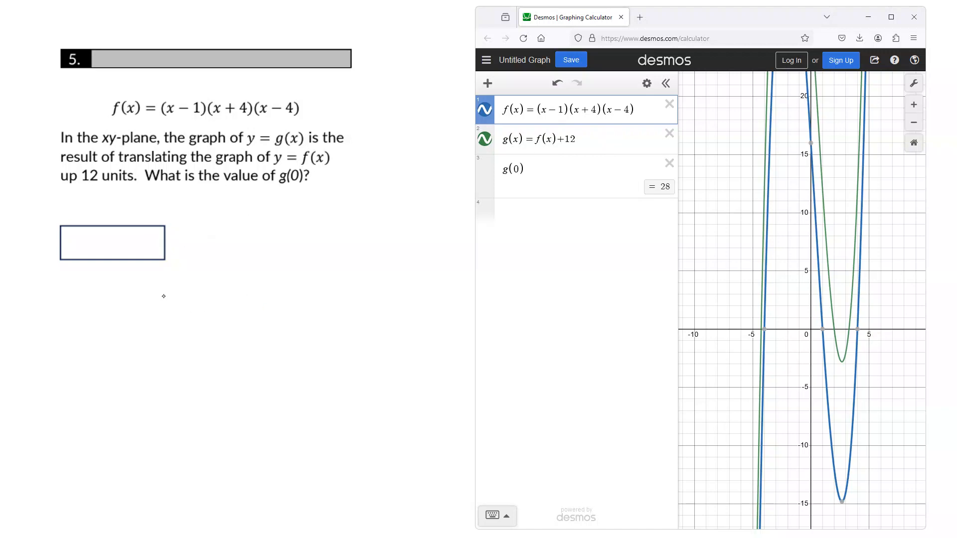
mouse_move(104, 233)
left_mouse_down()
mouse_move(117, 252)
mouse_move(132, 229)
left_mouse_up()
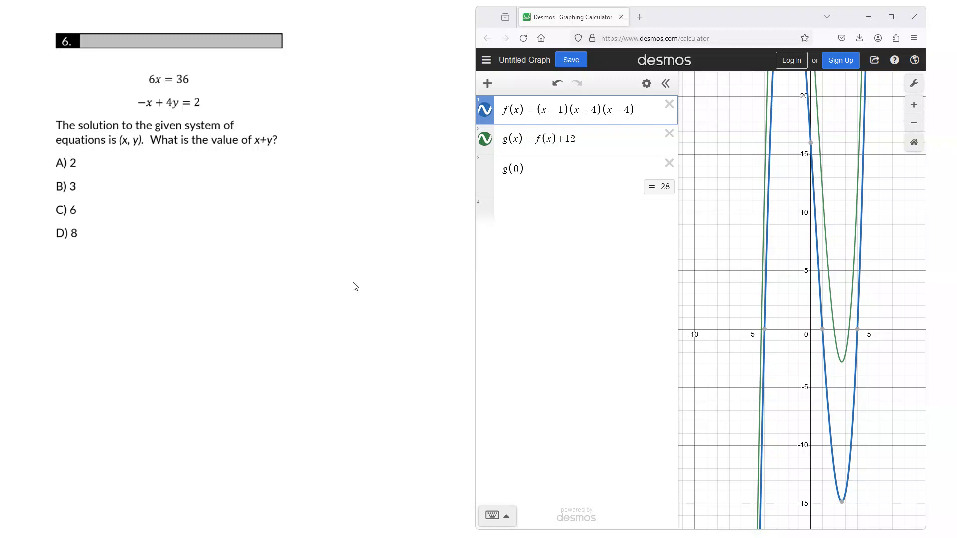
- Delete the f(x), g(x) and g(0) expressions to clear the list for question 6
left_click(670, 105)
left_click(671, 105)
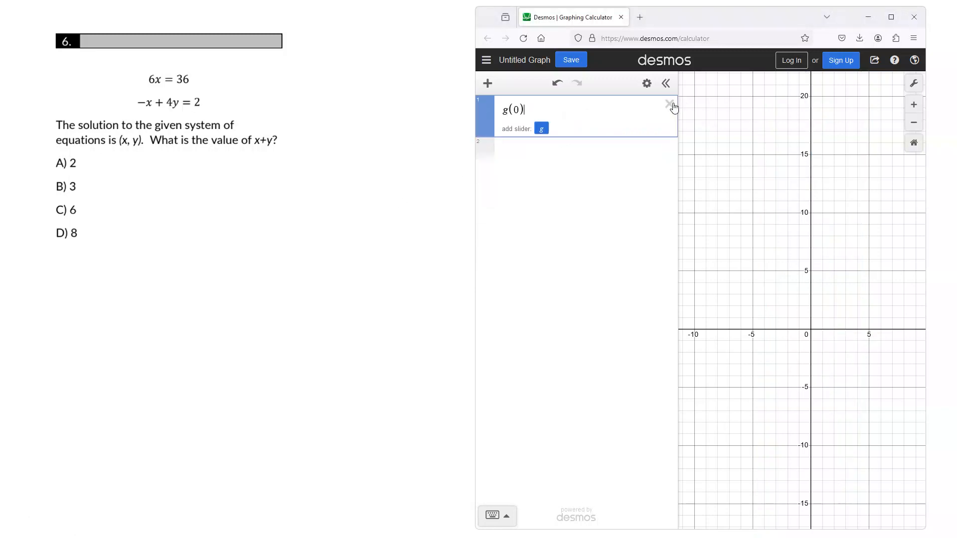
left_click(670, 105)
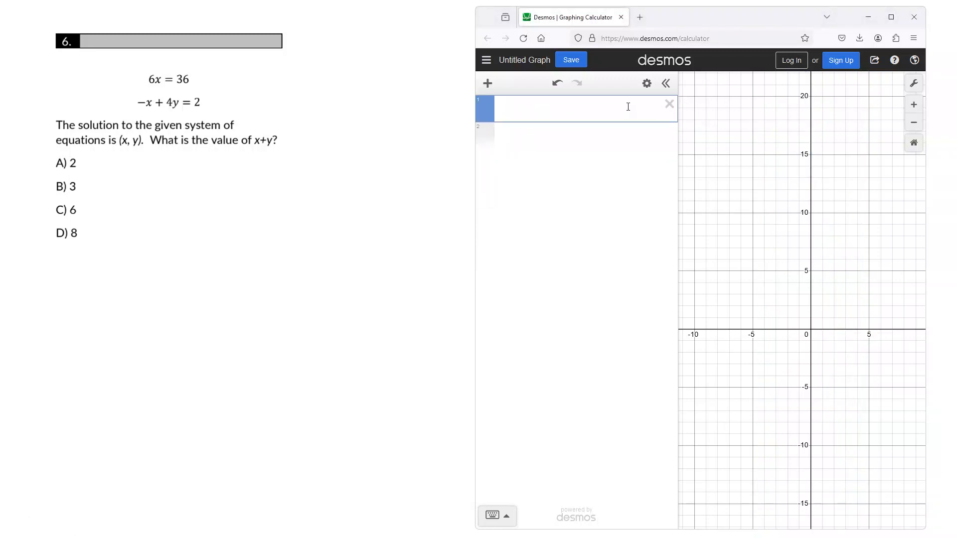
- Graph the equations 6x = 36 and -x+4y = 2 in the first two expression lines
type("6x = 36")
key("Return")
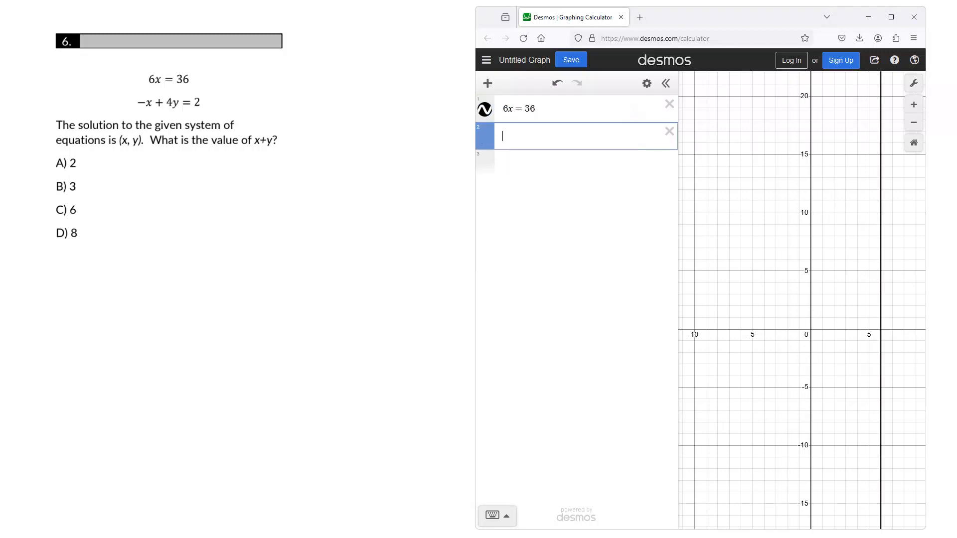
type("-x+4y")
type("=")
type("2")
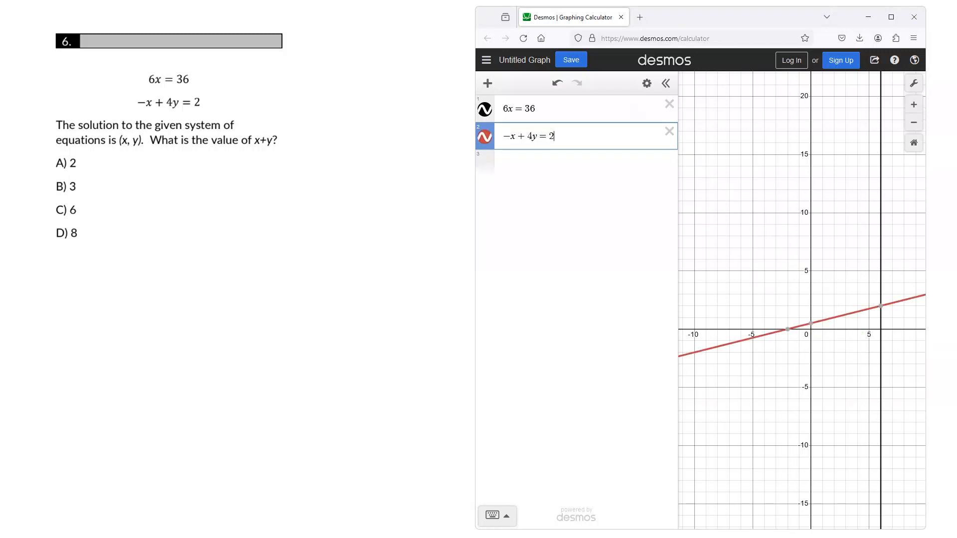
- Display the coordinates of the point where the two lines intersect
left_click_drag(910, 344, 799, 276)
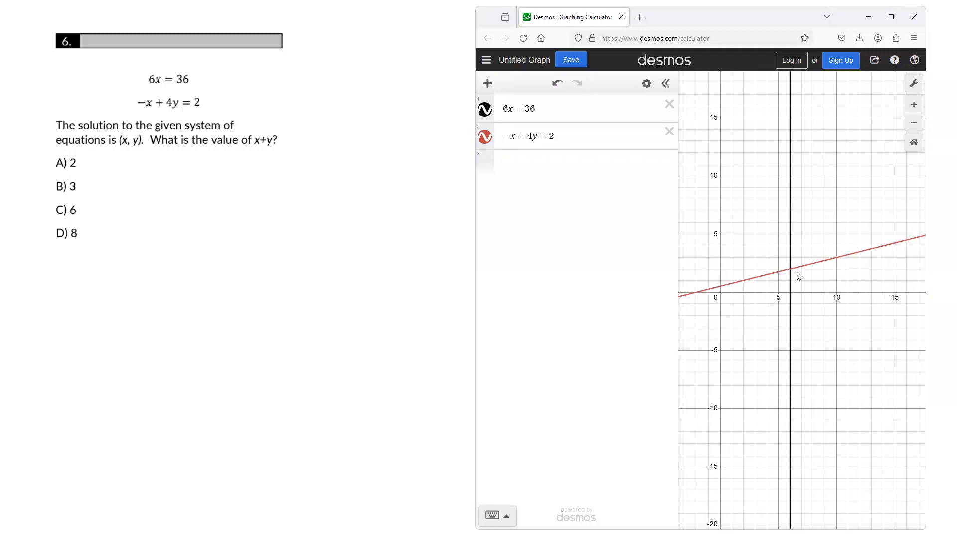
left_click(790, 271)
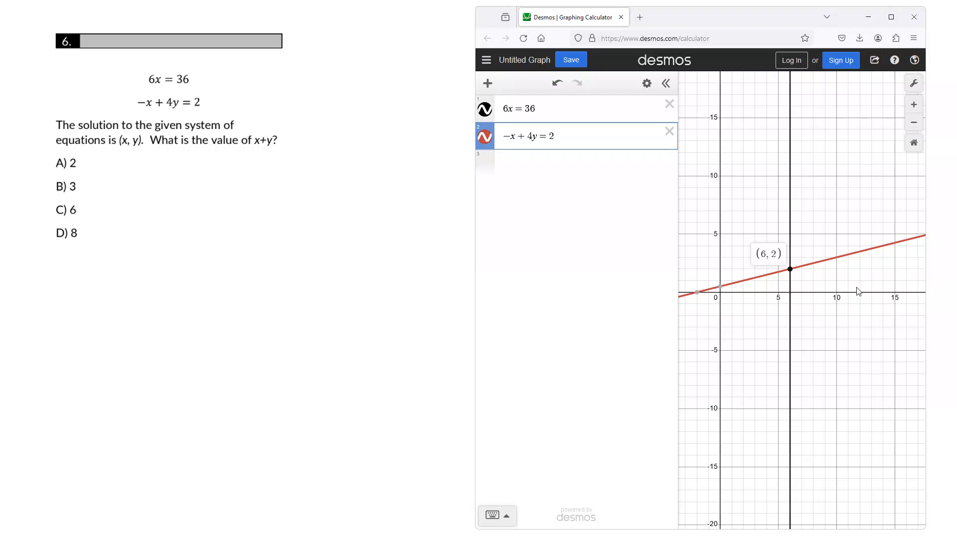
- Circle x+y in question 6, write 6+2=8 beneath it, and circle answer D
mouse_move(287, 135)
left_mouse_down()
mouse_move(253, 148)
mouse_move(288, 131)
left_mouse_up()
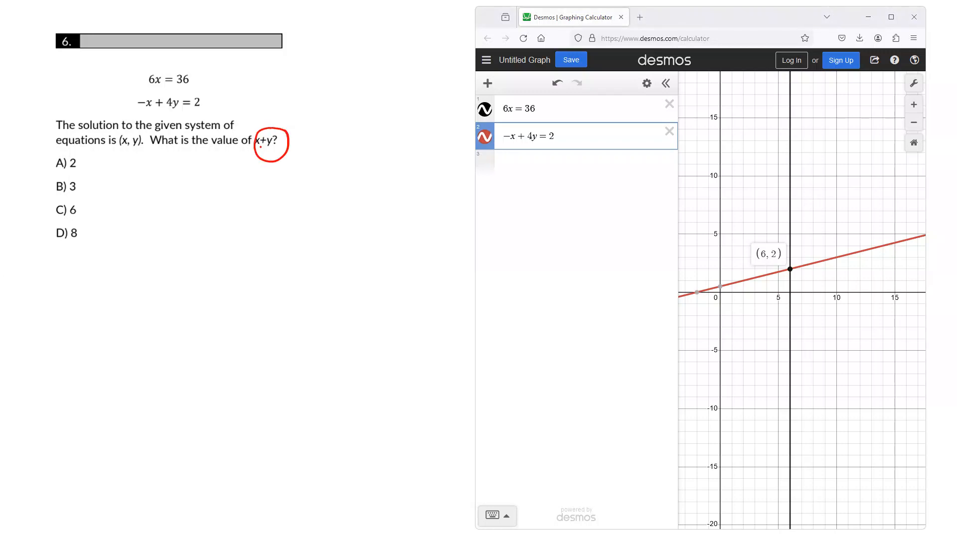
left_click_drag(253, 174, 256, 186)
left_click_drag(269, 173, 271, 184)
left_click_drag(265, 178, 288, 178)
left_click_drag(290, 168, 297, 165)
left_click_drag(291, 172, 312, 161)
left_click_drag(83, 220, 75, 220)
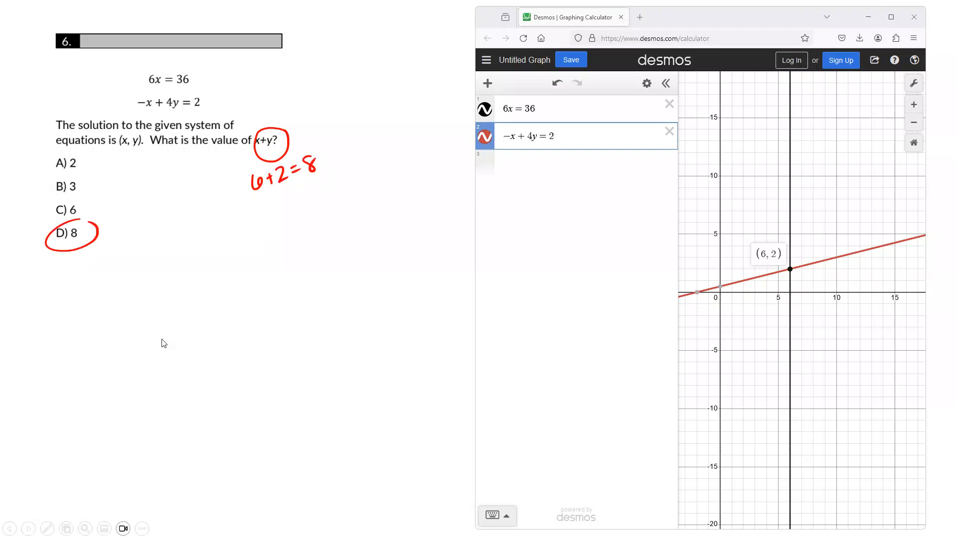
- Advance to question 7 and delete both question 6 equations from the expression list
left_click(173, 347)
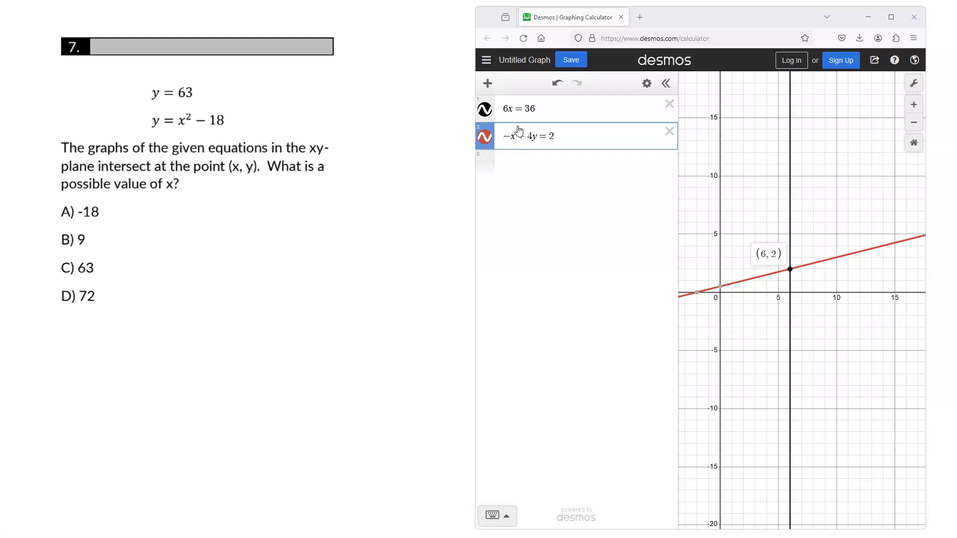
left_click(669, 104)
left_click(658, 105)
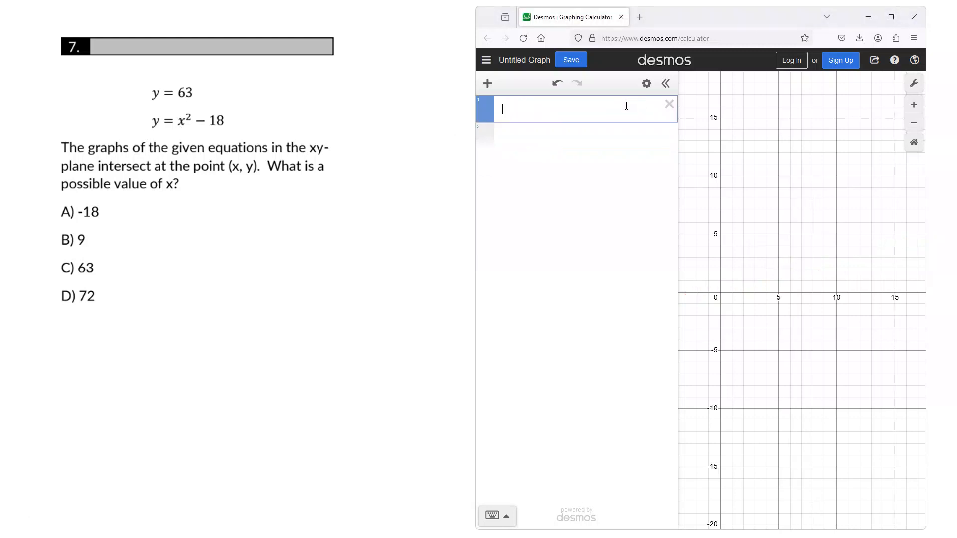
- Graph the equations y = 63 and y = x^2 - 18 in the first two expression lines
type("y=63")
key("Return")
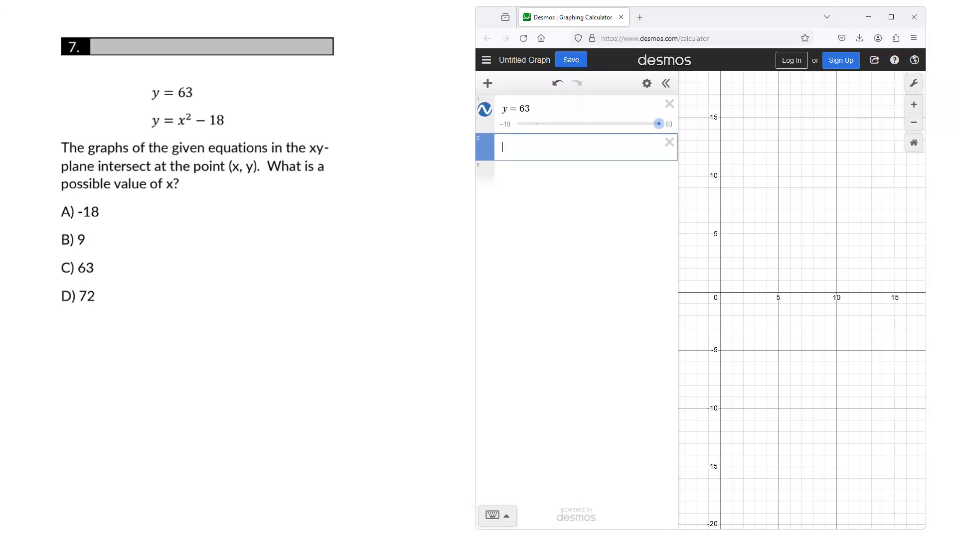
type("y=x^23")
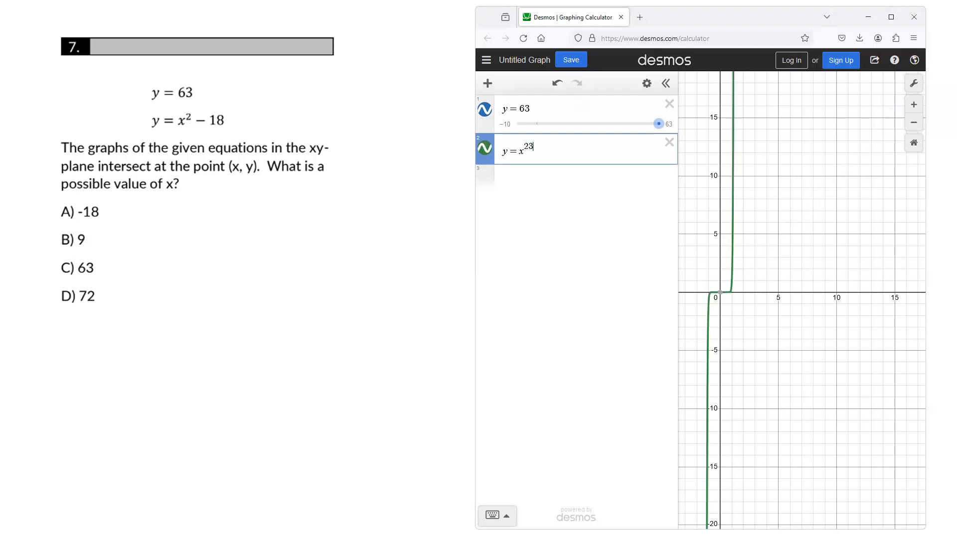
key("BackSpace")
key("Right")
type("-18")
key("Return")
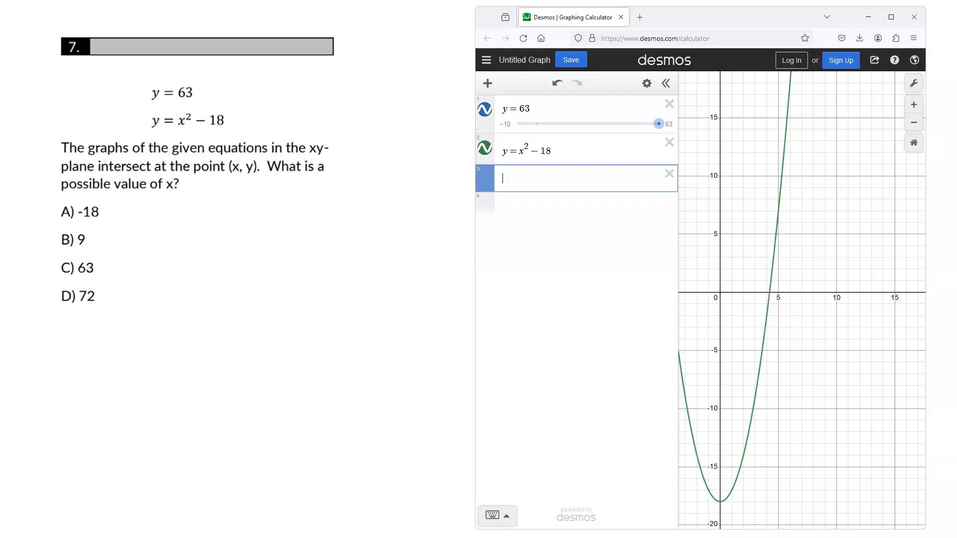
- Display the coordinates of both points where the line meets the parabola, and circle answer B for question 7
scroll(784, 290, "down", 4)
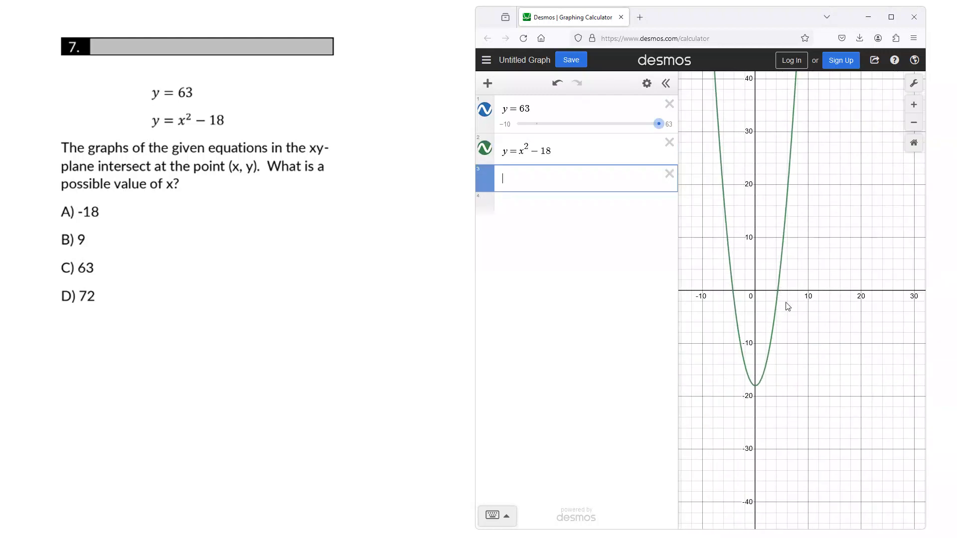
scroll(805, 323, "down", 3)
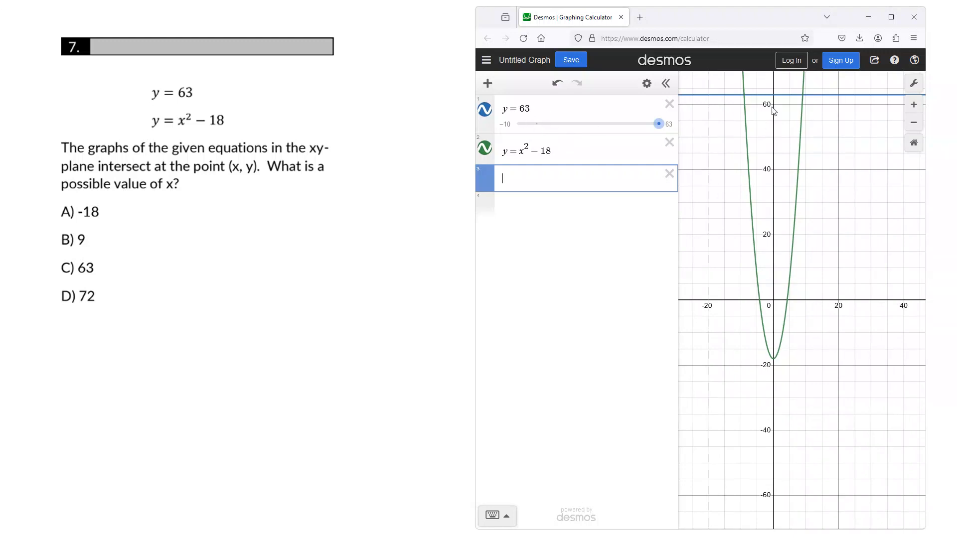
left_click_drag(773, 126, 784, 224)
left_click(755, 221)
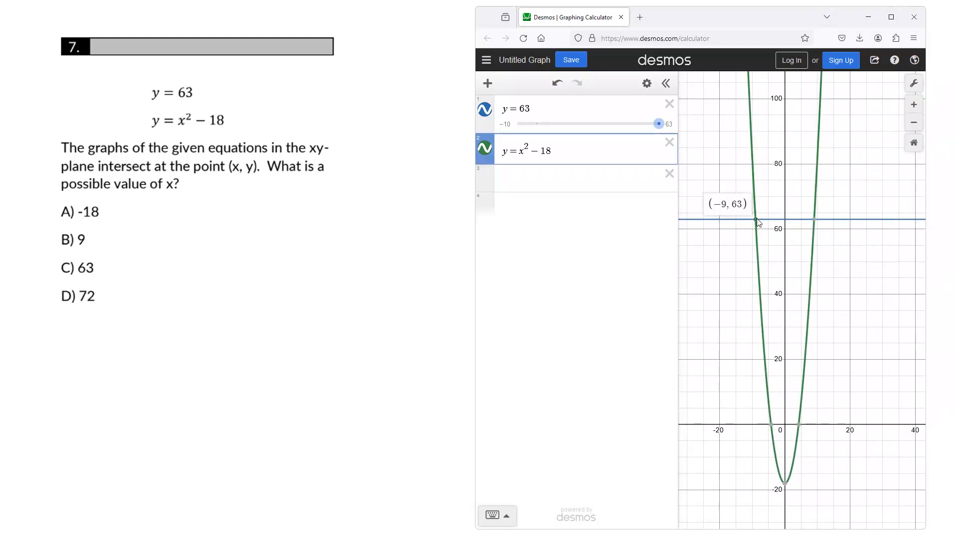
left_click(814, 219)
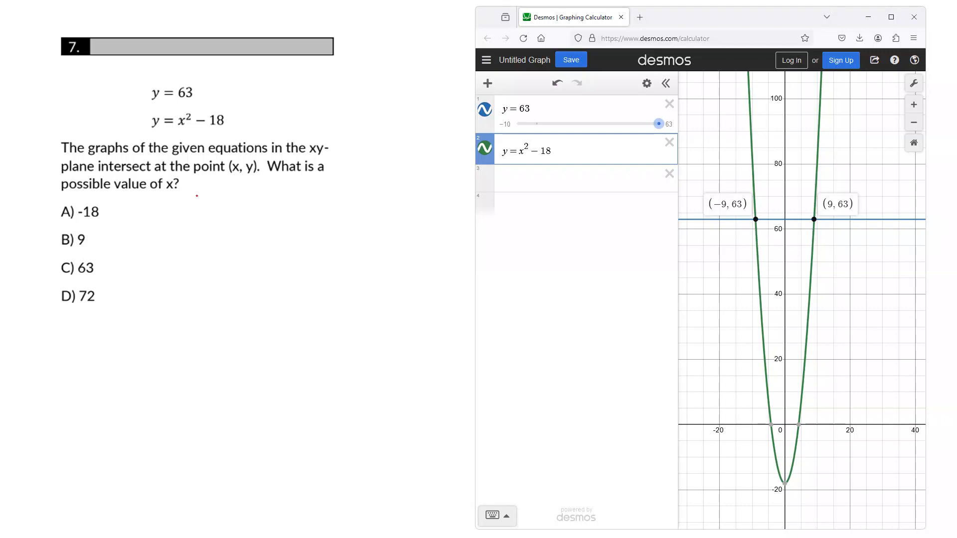
mouse_move(80, 228)
left_mouse_down()
mouse_move(48, 254)
mouse_move(87, 228)
left_mouse_up()
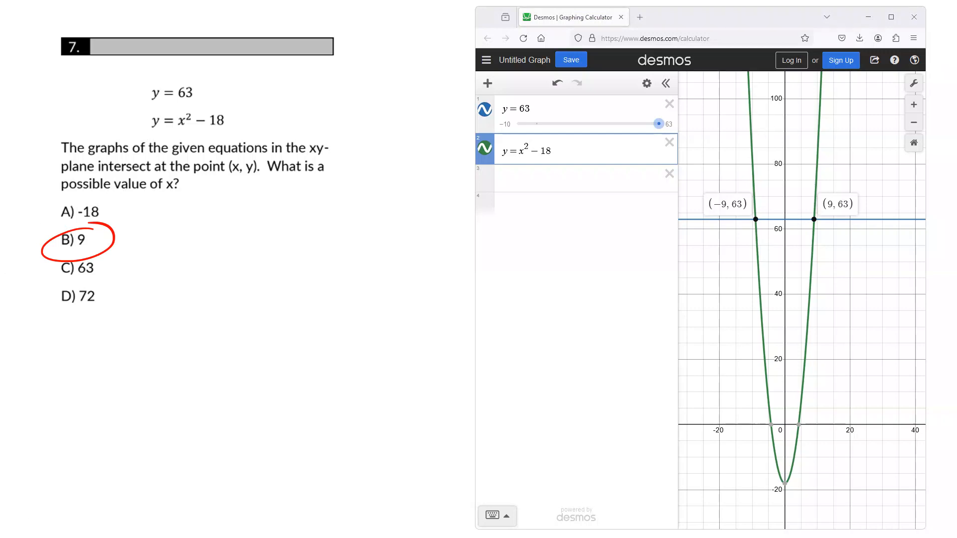
- Advance to question 8 and delete both question 7 equations from the expression list
left_click(179, 326)
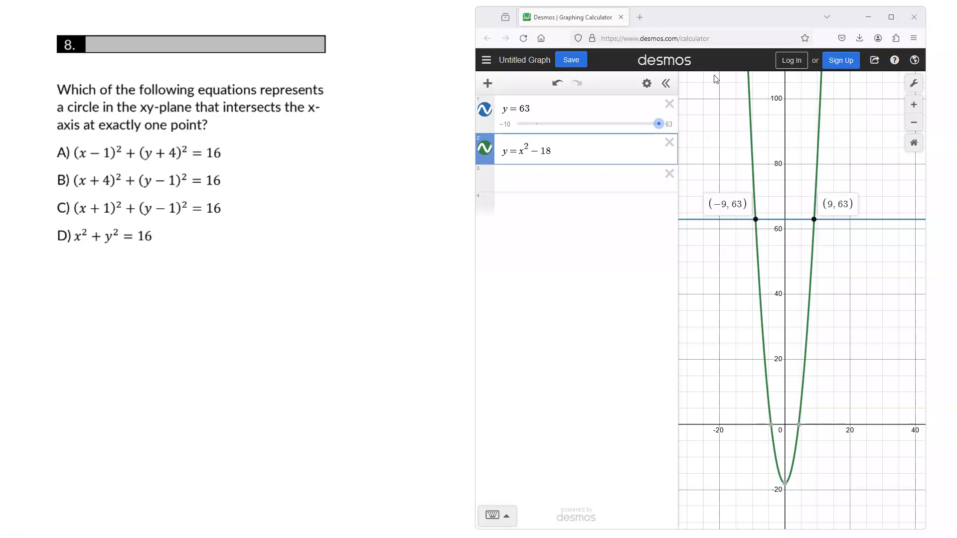
left_click(669, 103)
left_click(669, 103)
left_click(613, 121)
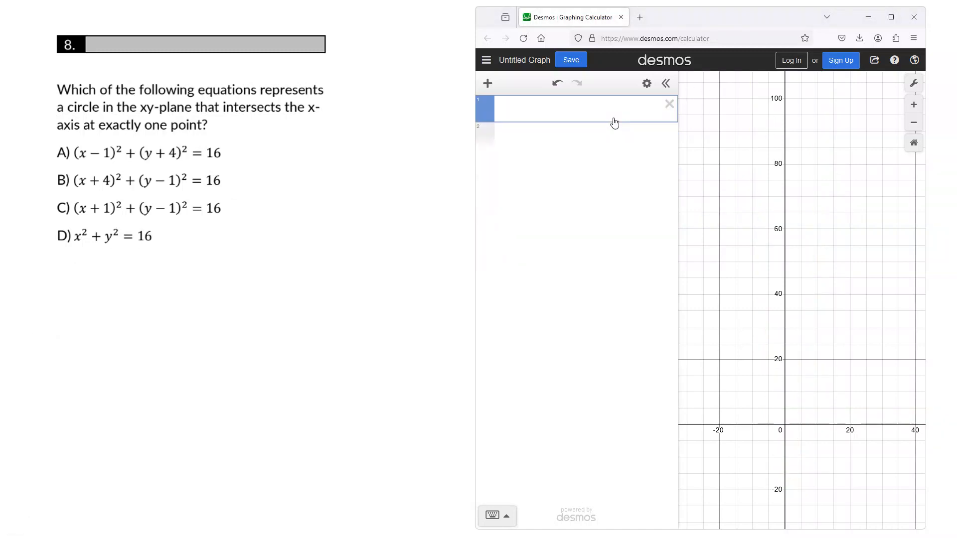
- Graph answer choice A, (x-1)^2 + (y+4)^2 = 16, in the first expression line
type("(x")
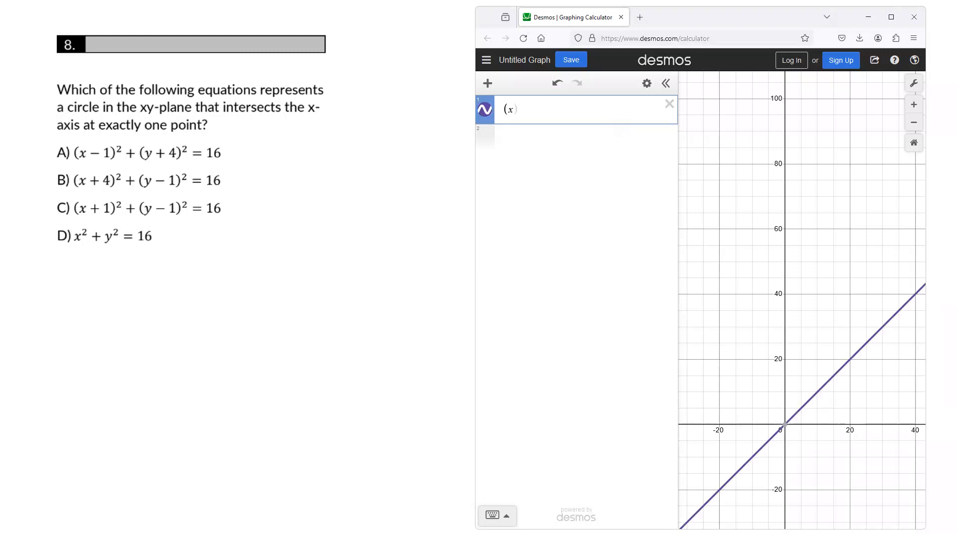
type("-1")
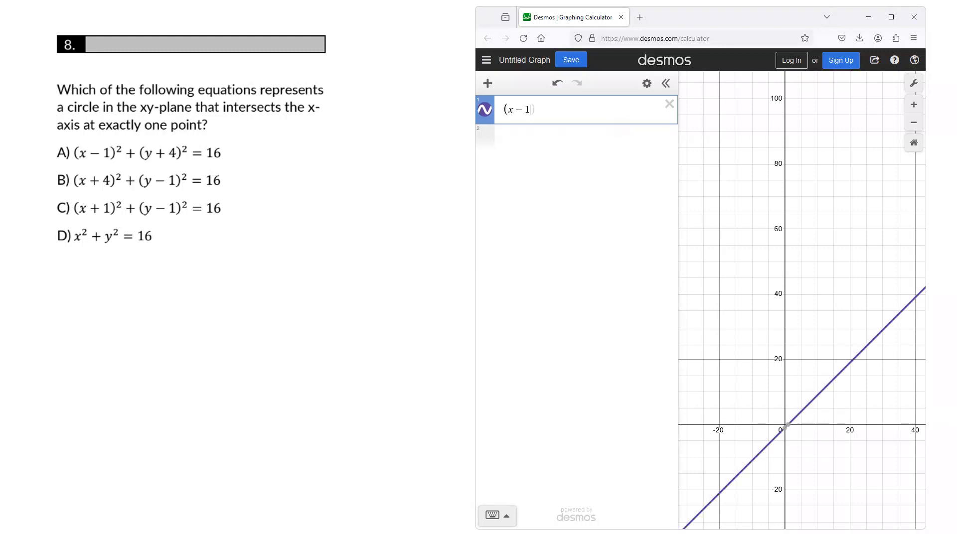
type(")^2")
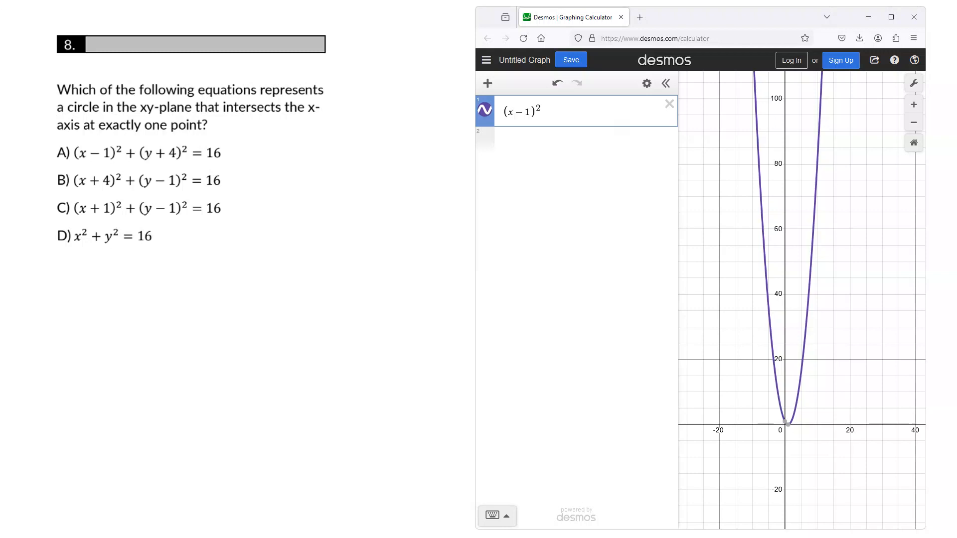
key("Right")
type("+(")
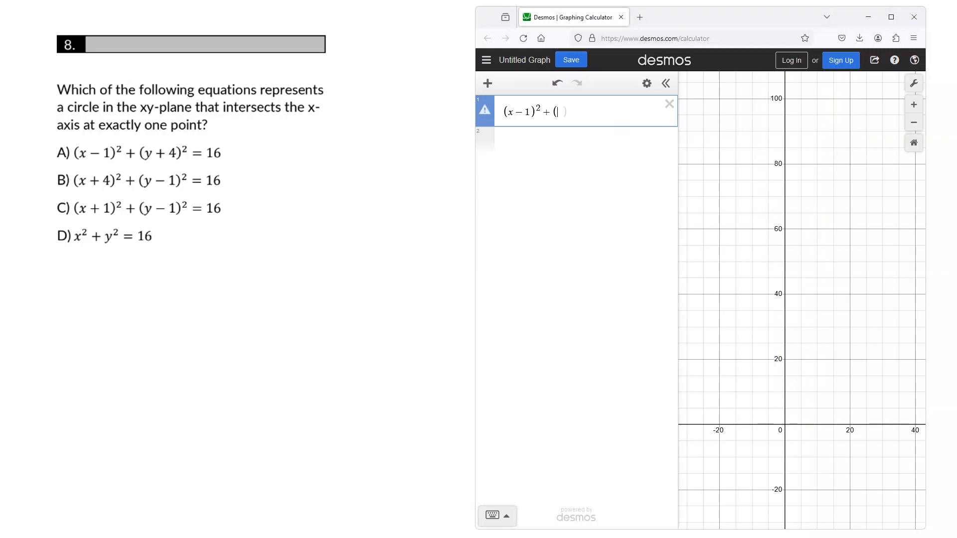
type("y+4)^2=16")
- Examine where the circle meets the x-axis and display the coordinates of that point
left_click_drag(825, 496, 874, 397)
scroll(837, 316, "up", 3)
scroll(874, 397, "up", 1)
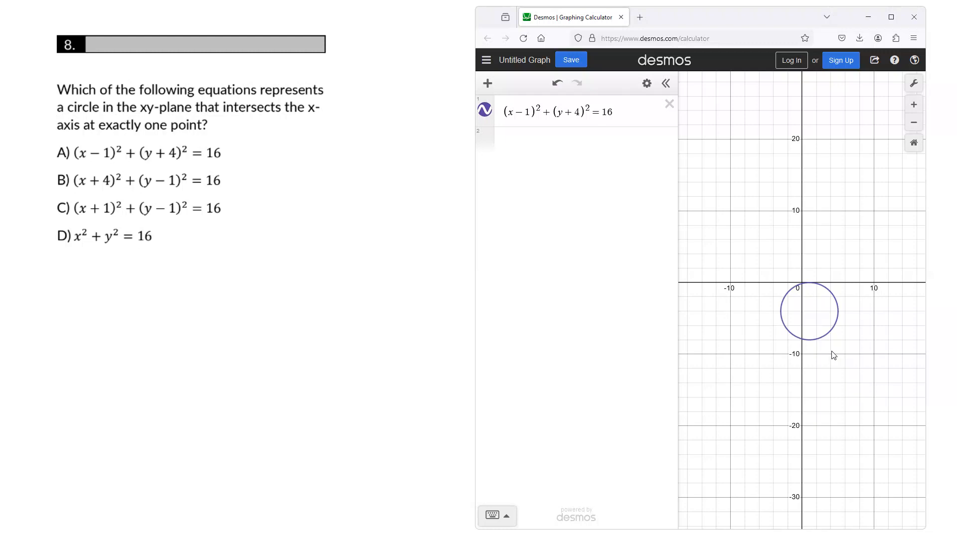
scroll(826, 350, "up", 3)
scroll(820, 341, "up", 3)
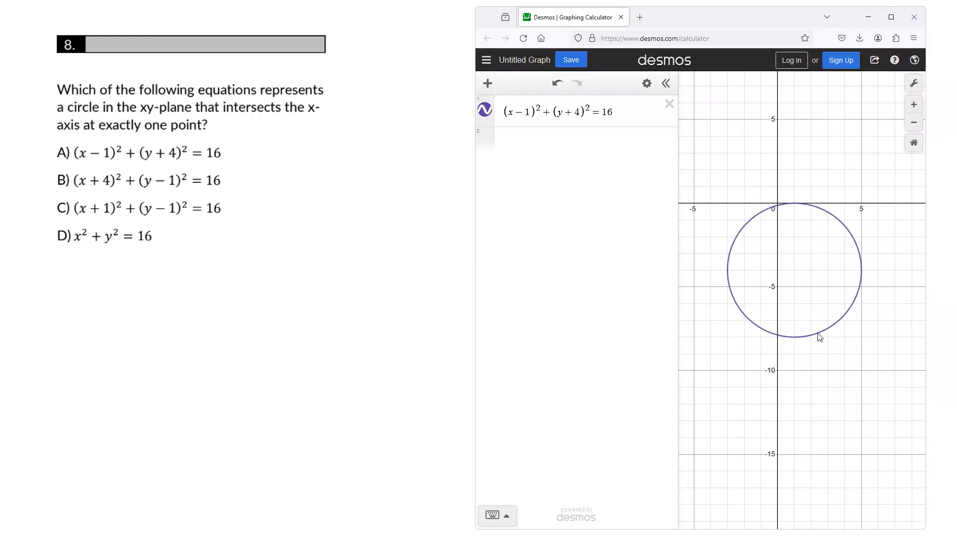
left_click_drag(792, 231, 805, 346)
scroll(804, 346, "up", 2)
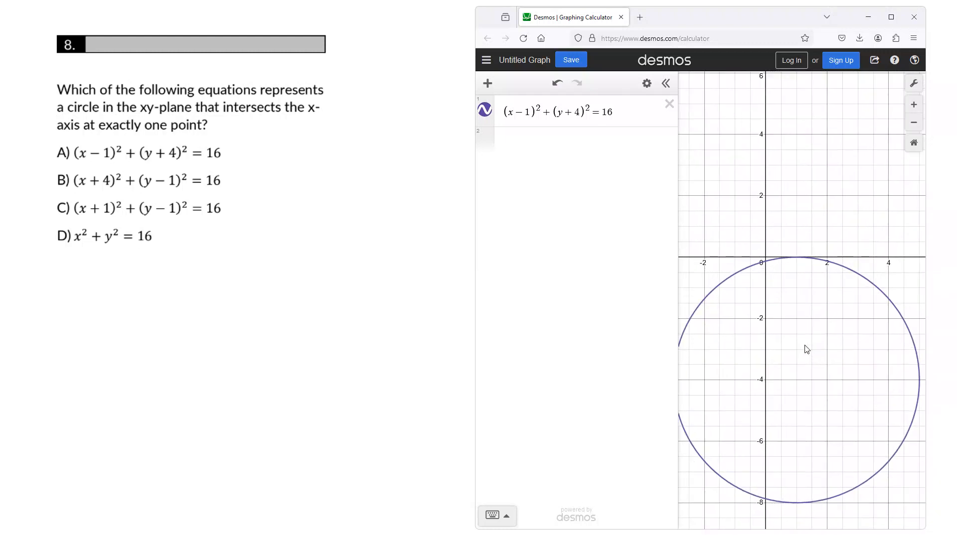
left_click(798, 259)
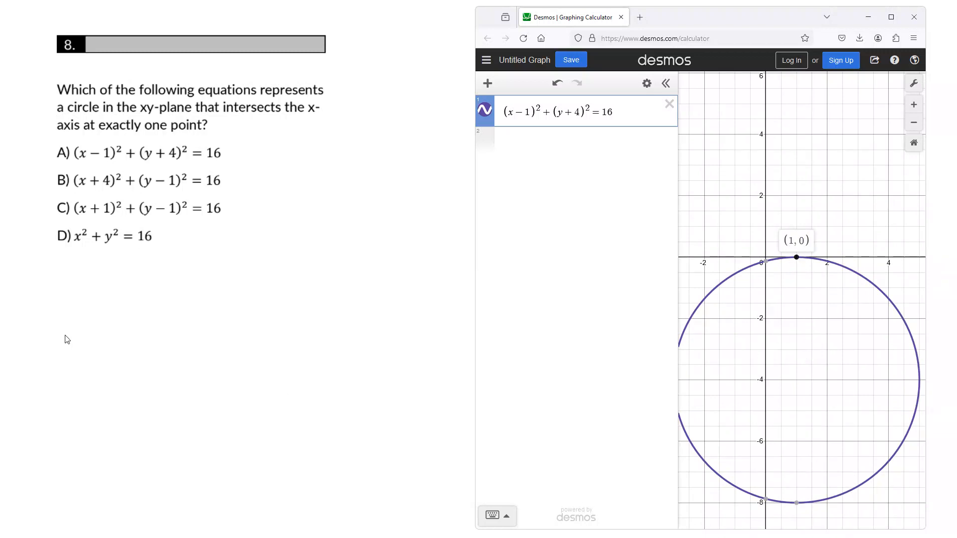
scroll(764, 396, "down", 4)
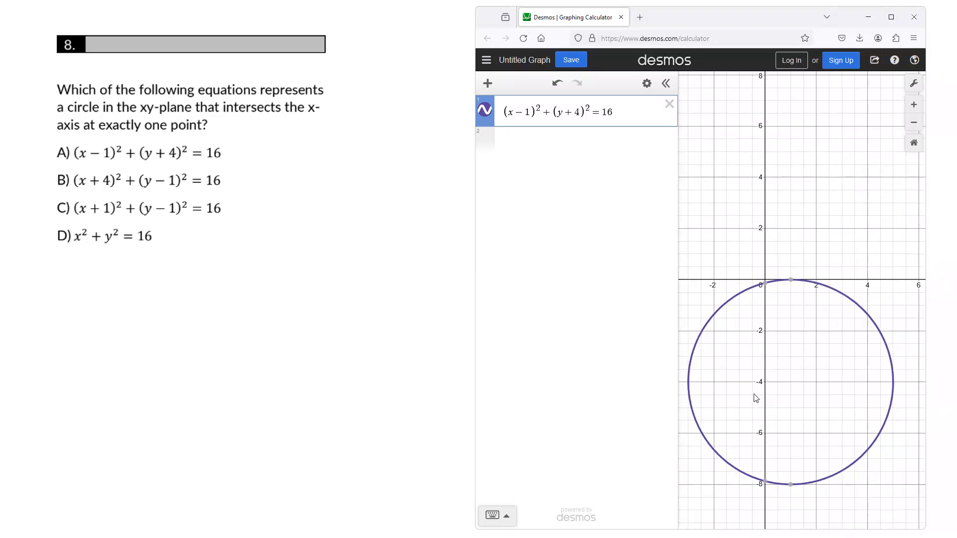
left_click(782, 311)
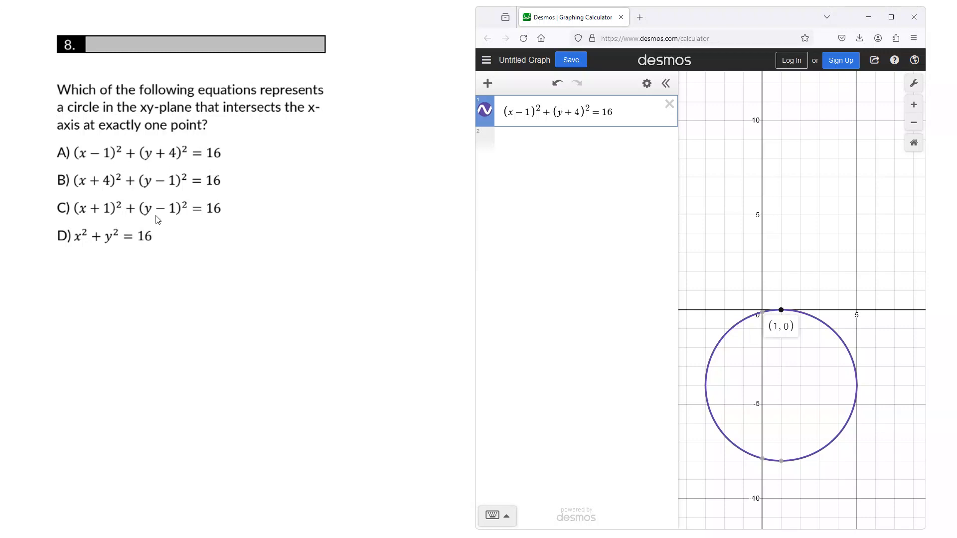
- Copy the first equation into the second expression line and change it to answer choice B, (x+4)^2 + (y-1)^2 = 16
left_click_drag(640, 116, 500, 119)
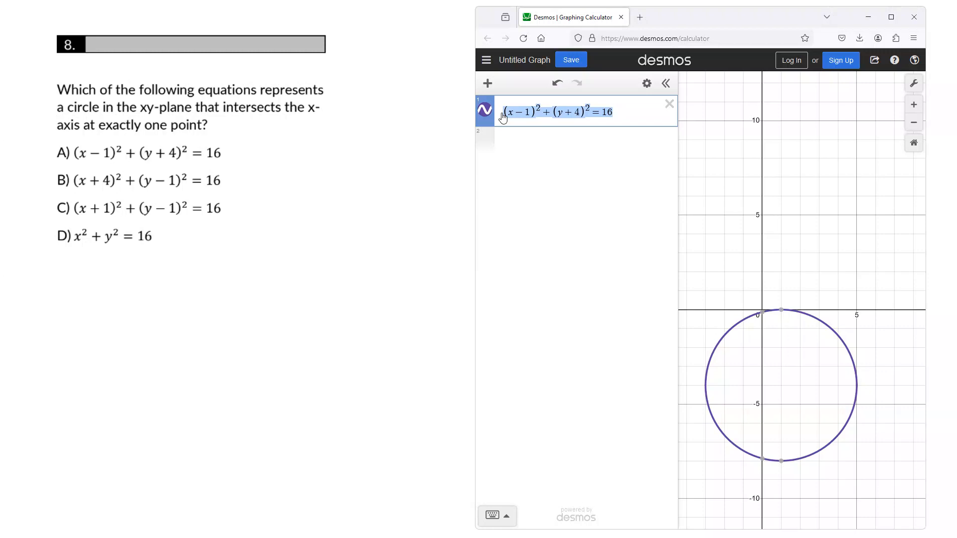
left_click(524, 140)
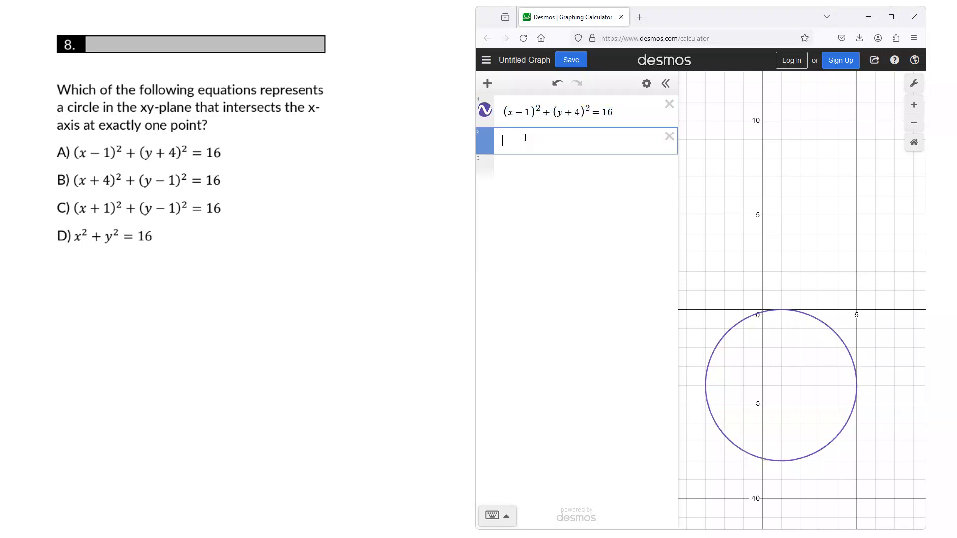
type("(x-1)^2+(y+4)^2=16")
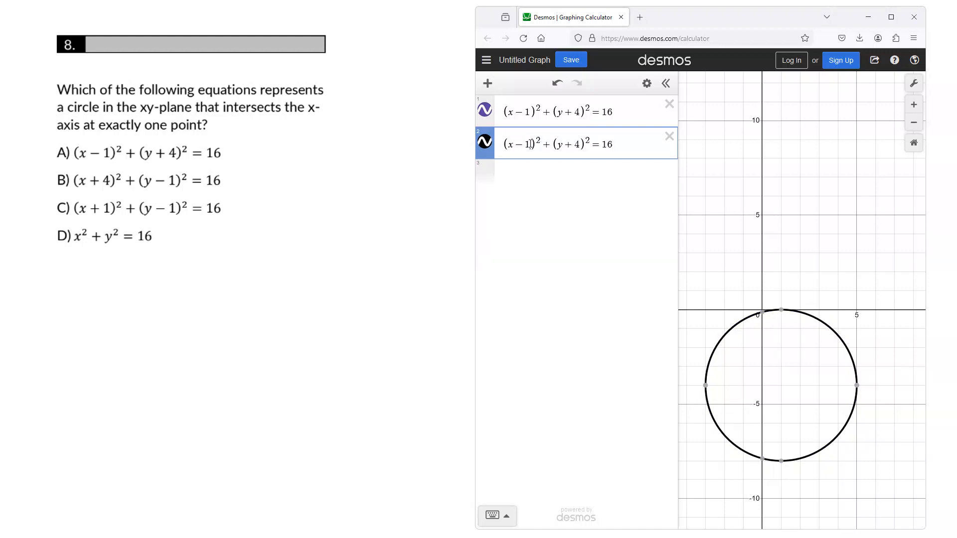
key("BackSpace")
key("BackSpace")
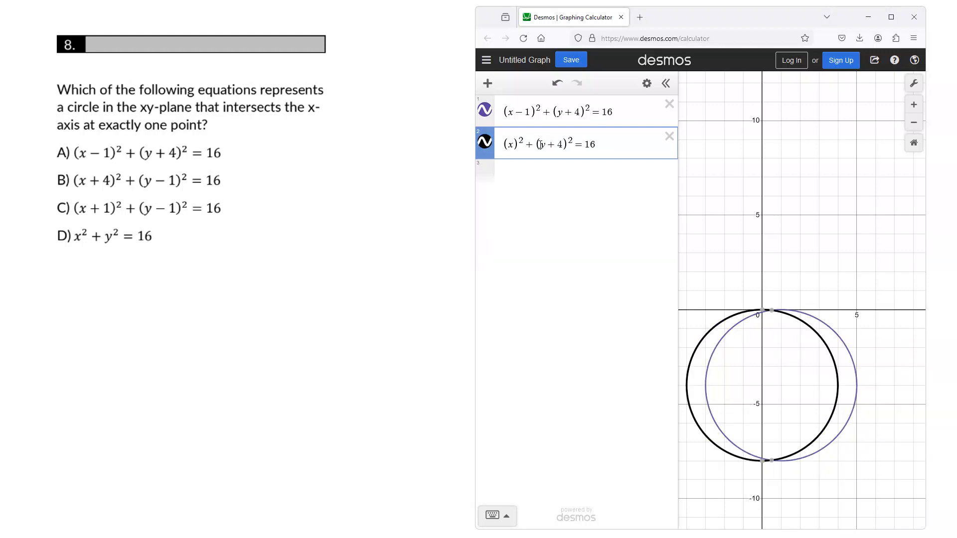
type("+4")
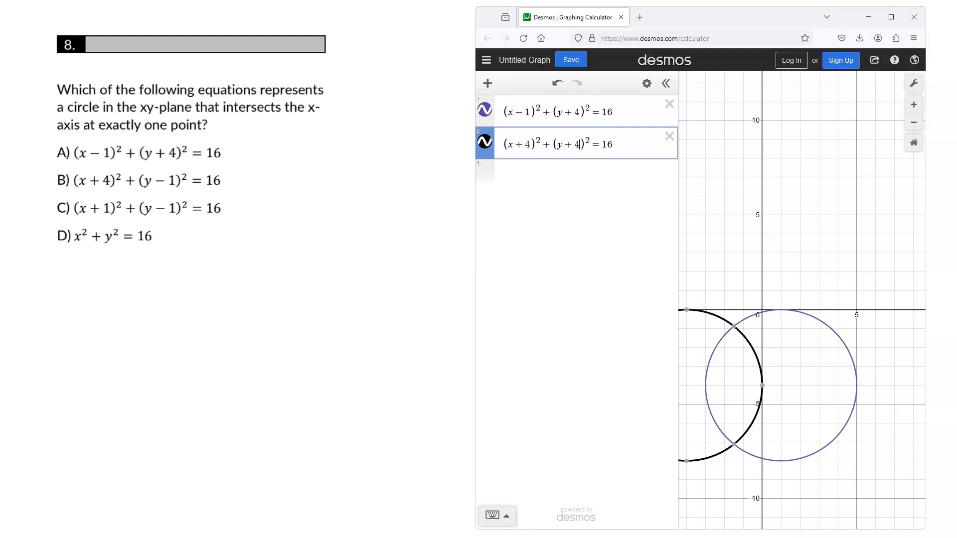
key("BackSpace")
key("BackSpace")
type("-1")
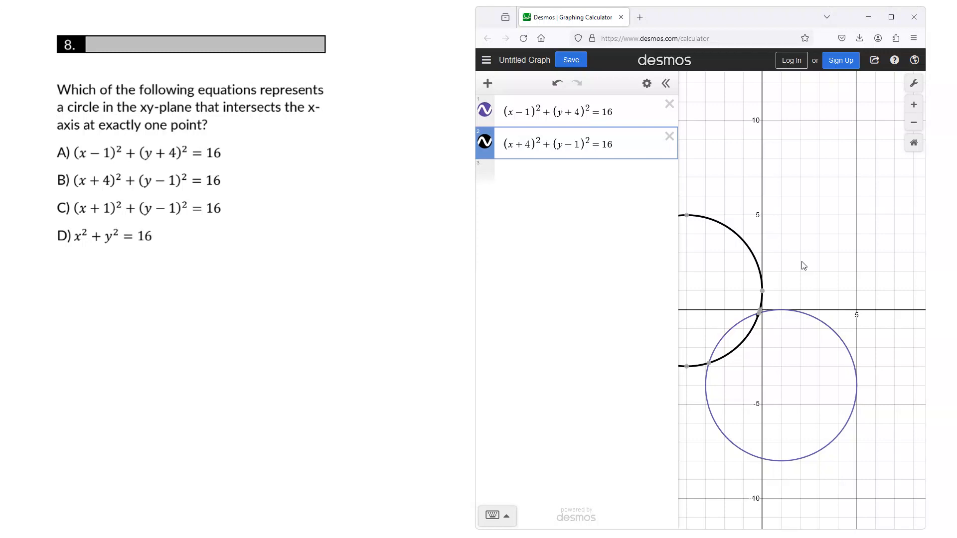
- Hide the first circle and display the coordinates of the second circle's x-intercepts
scroll(807, 258, "down", 3)
scroll(821, 259, "down", 1)
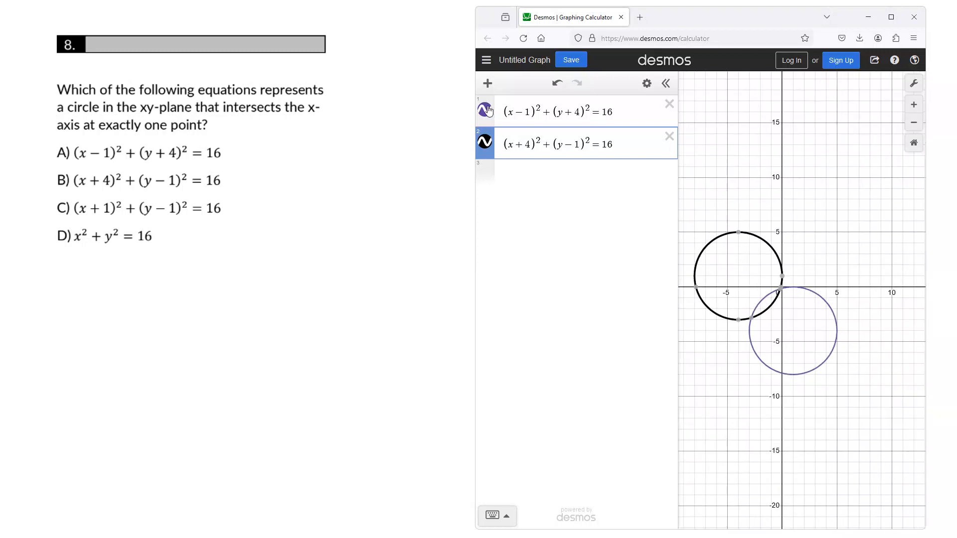
left_click(485, 110)
left_click(779, 288)
left_click(695, 287)
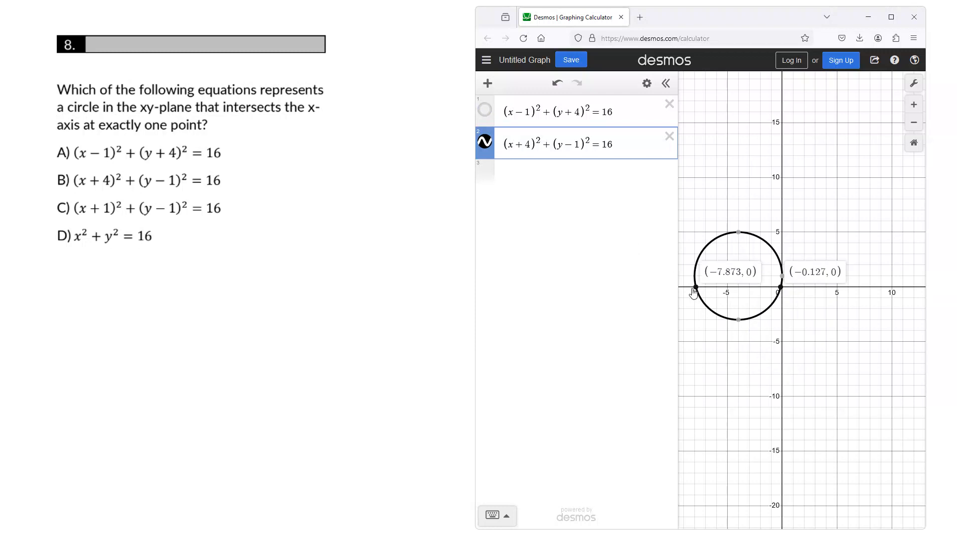
mouse_move(781, 277)
- Hide the second circle, graph answer choice C, (x+1)^2 + (y-1)^2 = 16, in the third line from a copy, and display its x-intercept
left_click(627, 145)
left_click_drag(627, 145, 509, 145)
key("ctrl+c")
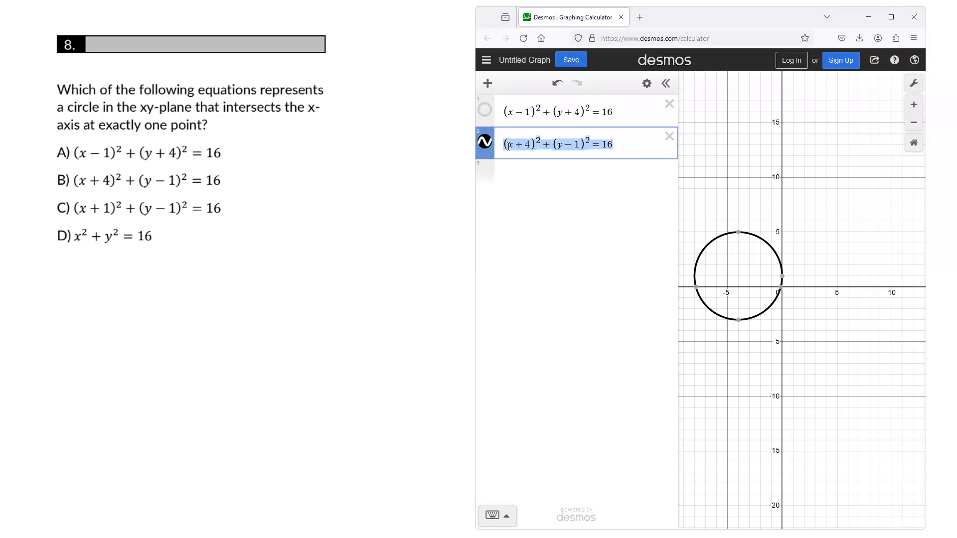
left_click(541, 171)
left_click(484, 142)
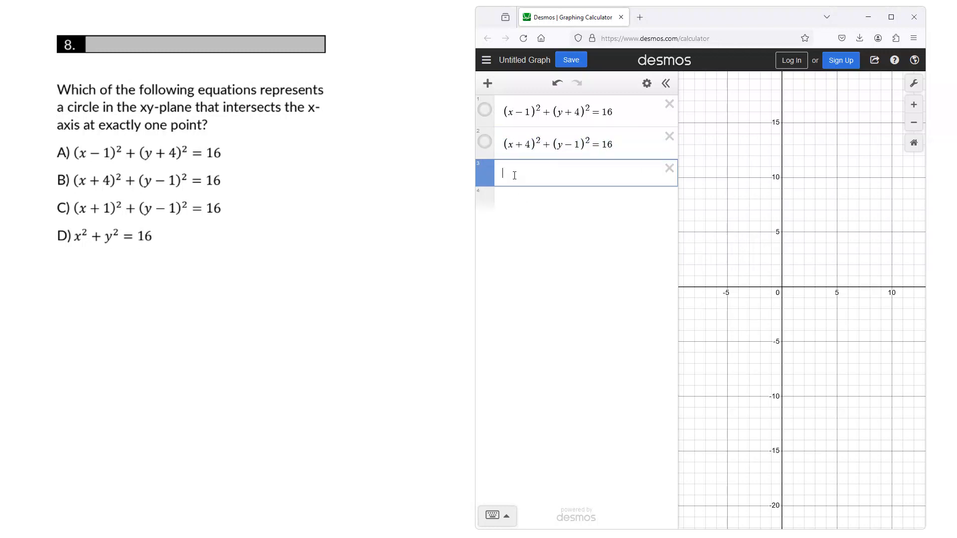
key("ctrl+v")
left_click(531, 177)
key("BackSpace")
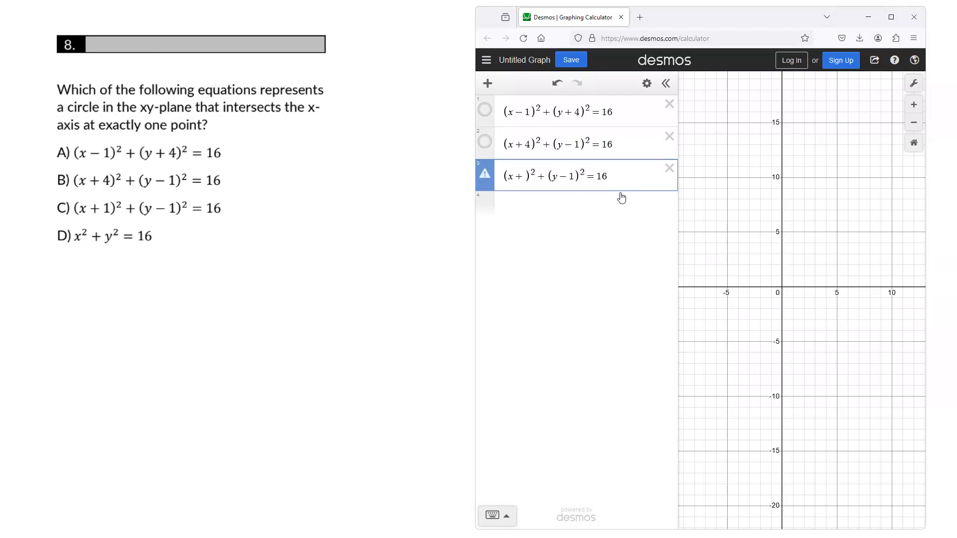
type("1")
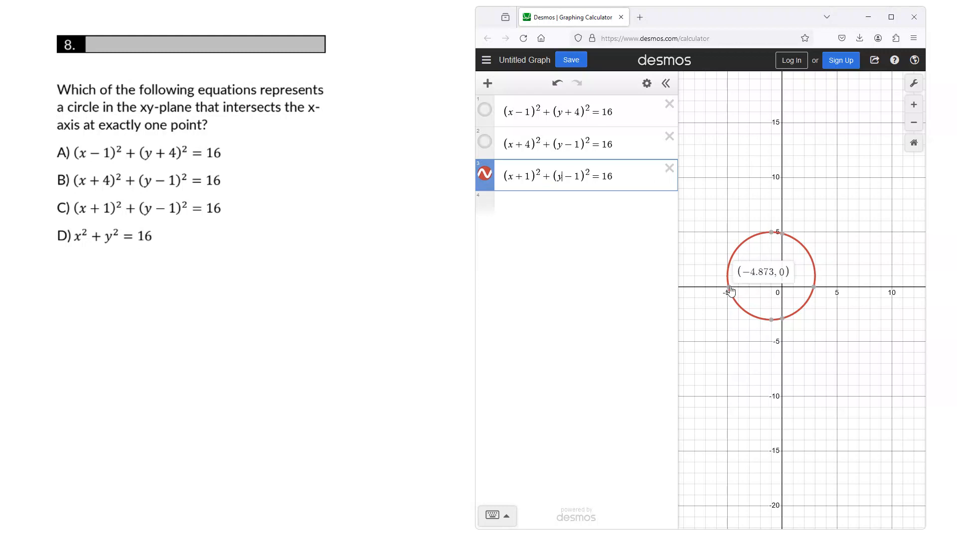
left_click(813, 287)
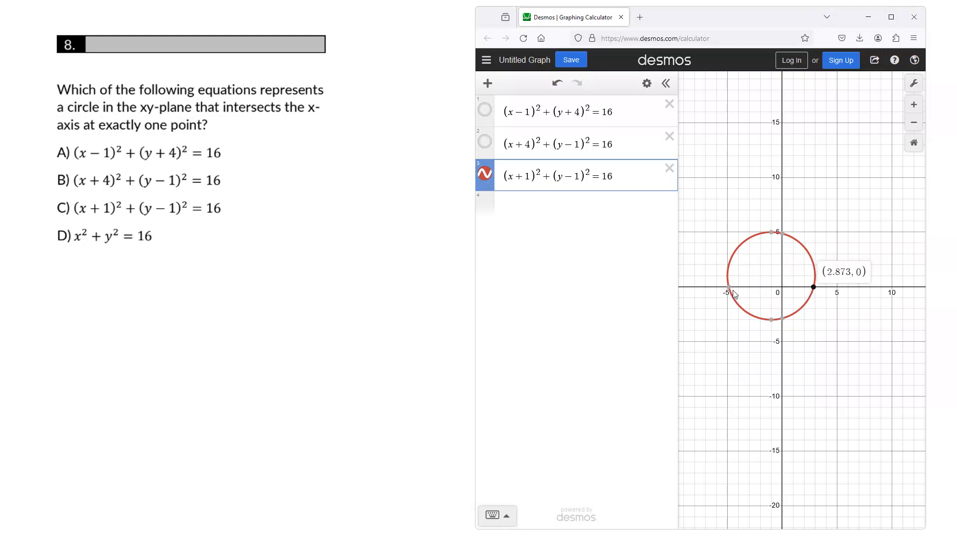
- Graph answer choice D, x^2 + y^2 = 16, in place of the third circle and display its x-intercepts
left_click(485, 174)
left_click(533, 214)
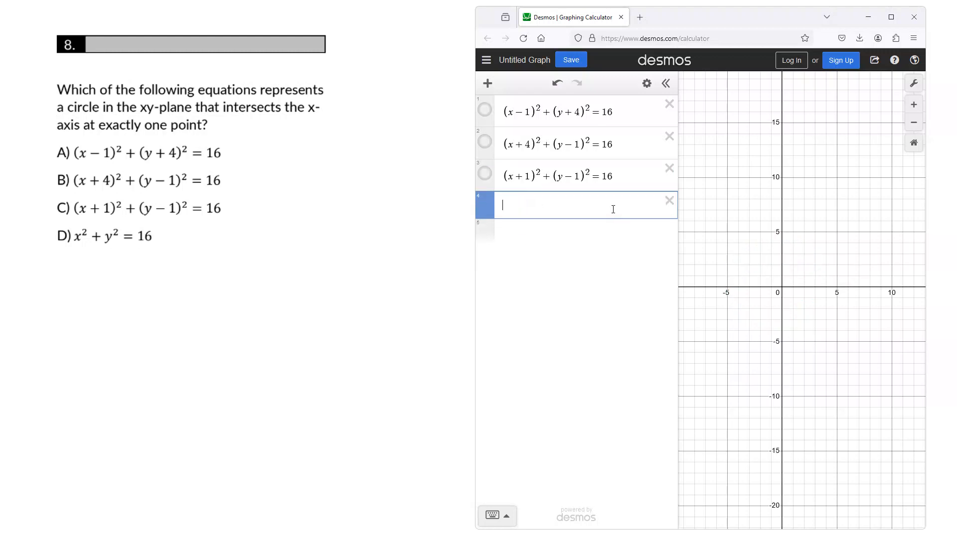
type("x^2+y^2")
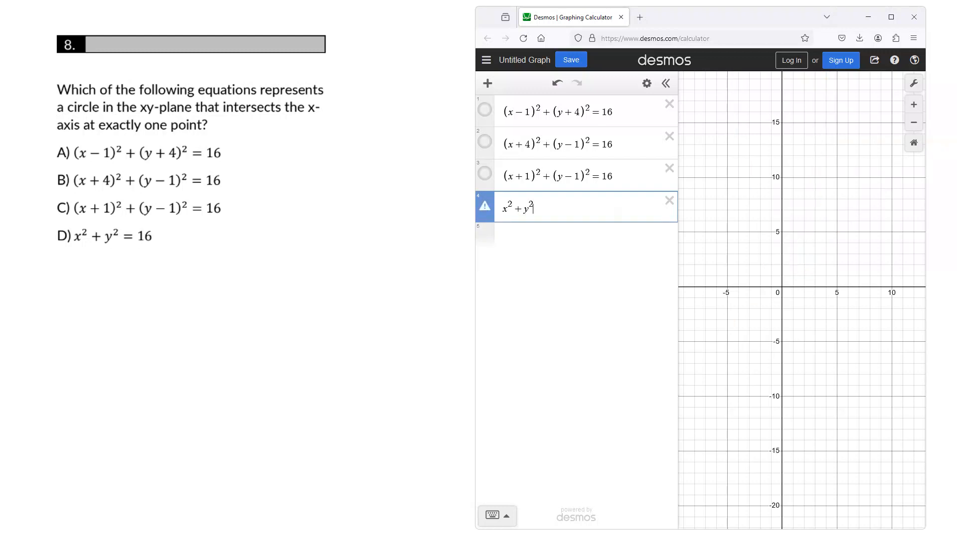
type("=16")
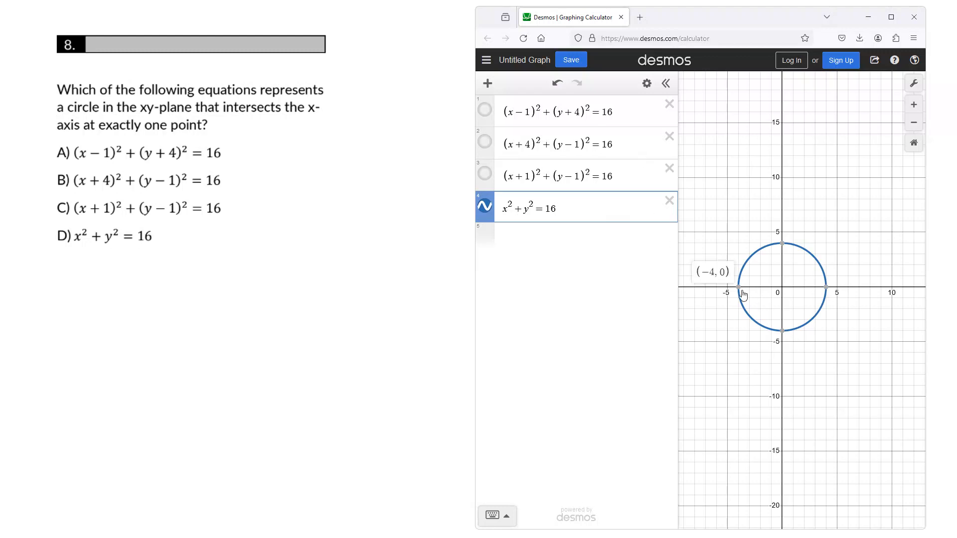
left_click(825, 287)
left_click(738, 287)
- Show the first circle instead of the fourth and display the coordinates of its point on the x-axis
left_click(484, 205)
left_click(484, 109)
left_click(794, 287)
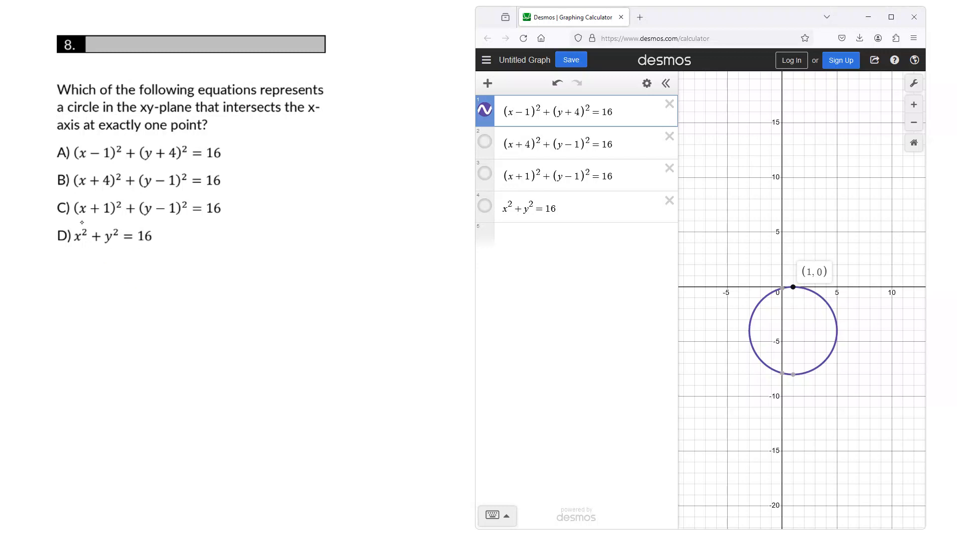
- Circle answer choice A on the question 8 slide and advance to question 9
mouse_move(74, 137)
left_mouse_down()
mouse_move(76, 160)
mouse_move(65, 133)
left_mouse_up()
key("Escape")
left_click(248, 265)
left_click(244, 263)
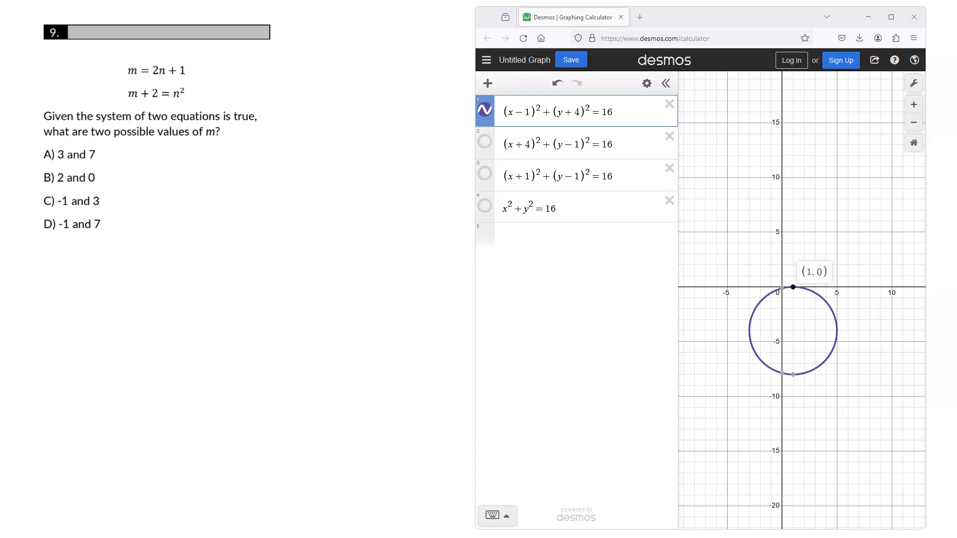
- Handwrite the substitutions m = y and n = x beside the system of equations on the question 9 slide
left_click_drag(290, 76, 310, 90)
left_click_drag(314, 72, 334, 63)
left_click_drag(336, 55, 343, 83)
left_click_drag(306, 118, 325, 135)
left_click_drag(325, 116, 339, 119)
left_click_drag(349, 102, 344, 126)
left_click_drag(342, 116, 358, 101)
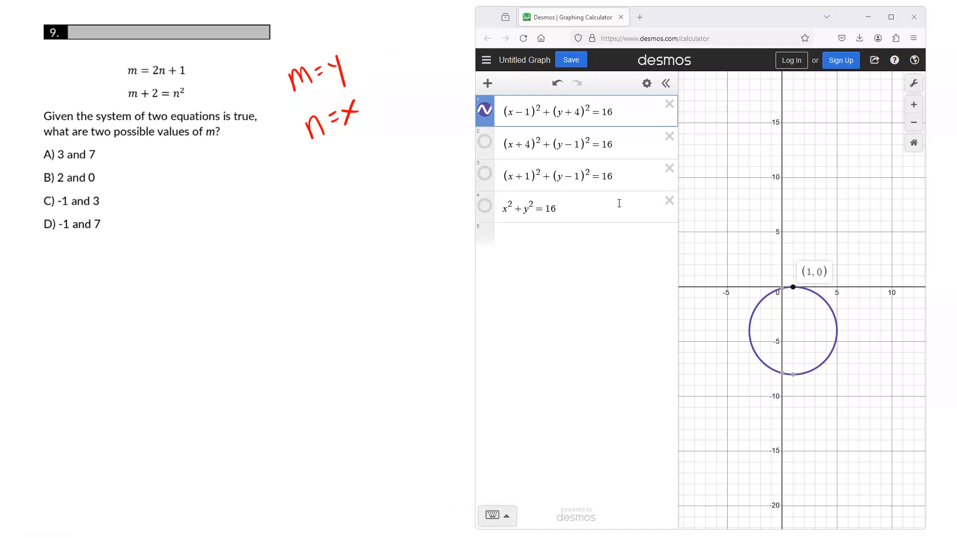
- Delete all four circle equations from the expression list
left_click(669, 104)
left_click(669, 103)
left_click(668, 107)
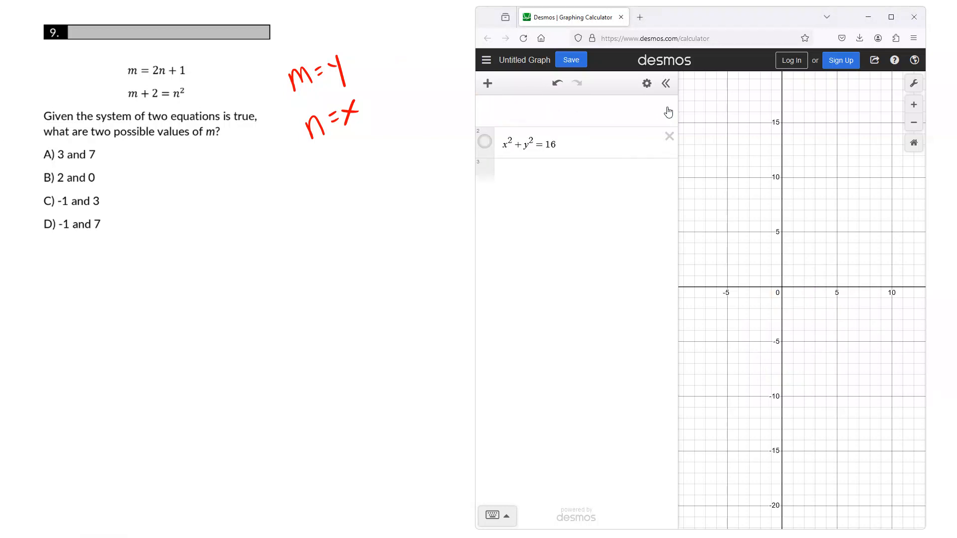
left_click(668, 108)
left_click(595, 105)
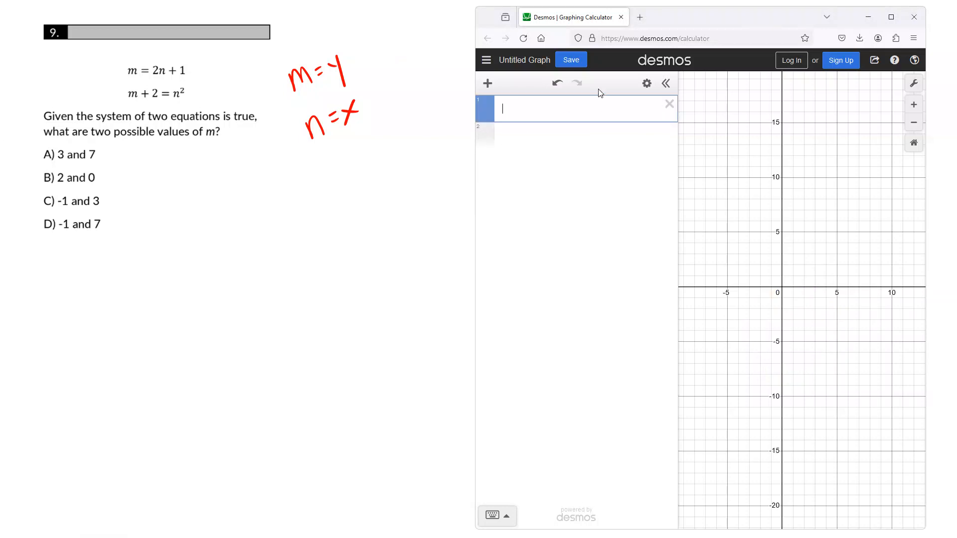
- Graph y = 2x + 1 and y + 2 = x^2, and display the coordinates of both intersection points
type("y = 2x + 1")
key("Return")
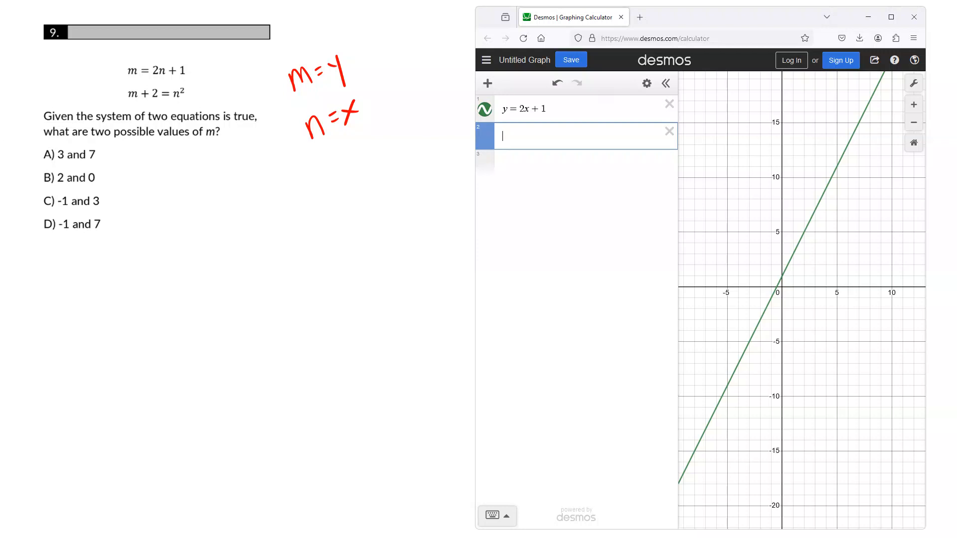
type("y+2=x^2")
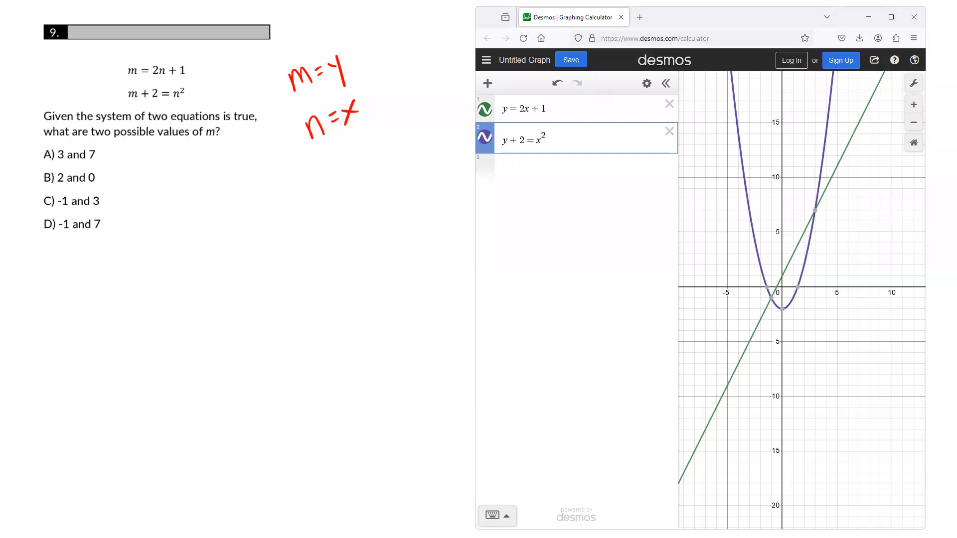
mouse_move(771, 299)
left_click(771, 298)
mouse_move(816, 216)
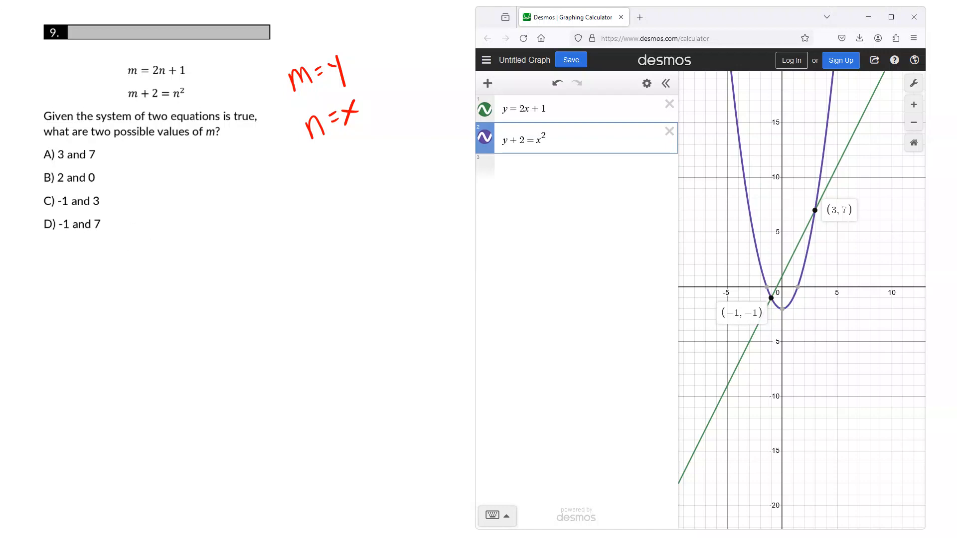
- Circle answer choice D, -1 and 7, on the question 9 slide and advance to question 10
left_click_drag(74, 210, 118, 212)
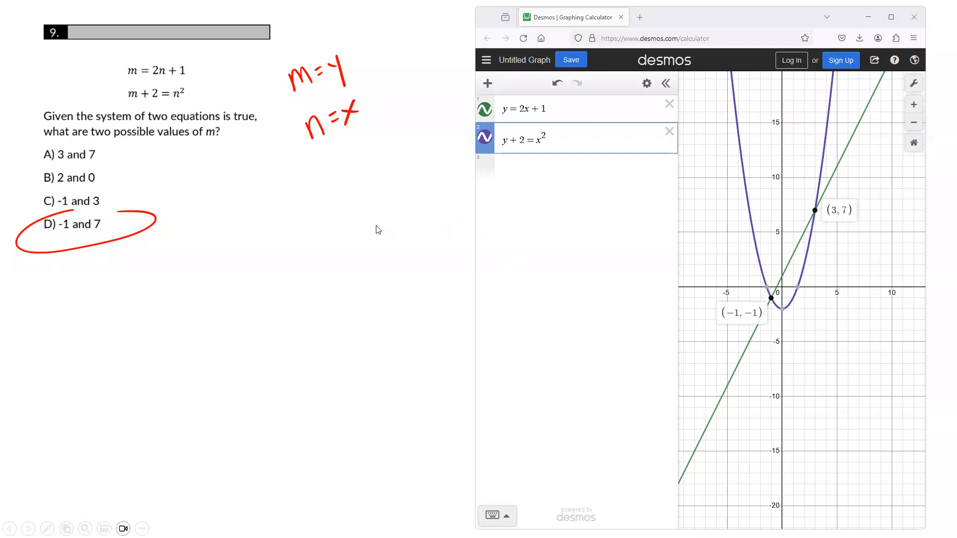
left_click(352, 239)
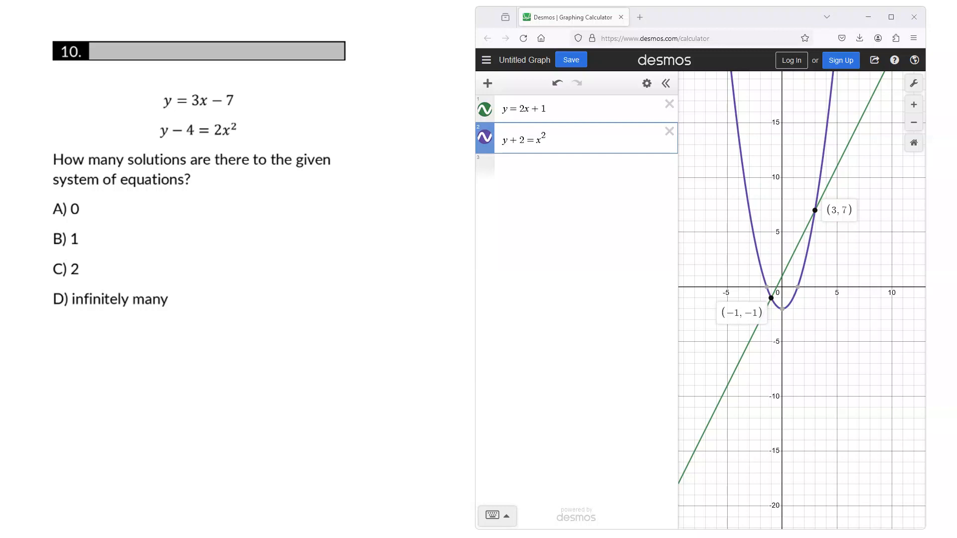
- Replace the two graphed equations with y = 3x - 7 and y - 4 = 2x^2
left_click(668, 104)
left_click(668, 106)
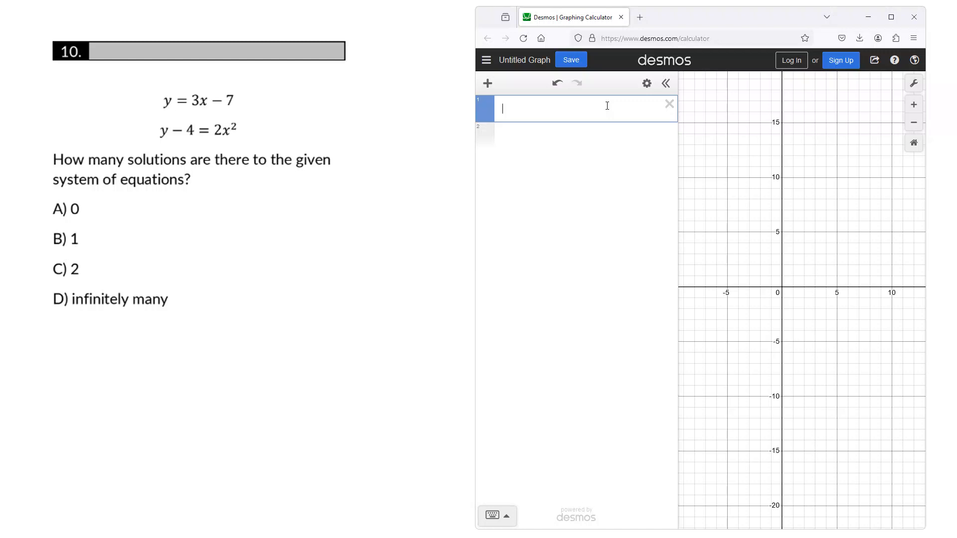
type("y=3x-7")
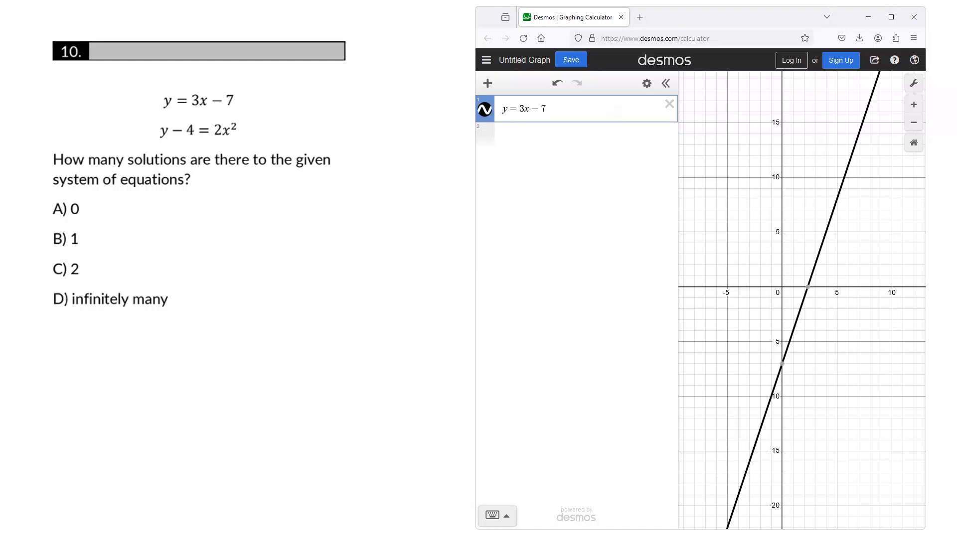
key("Return")
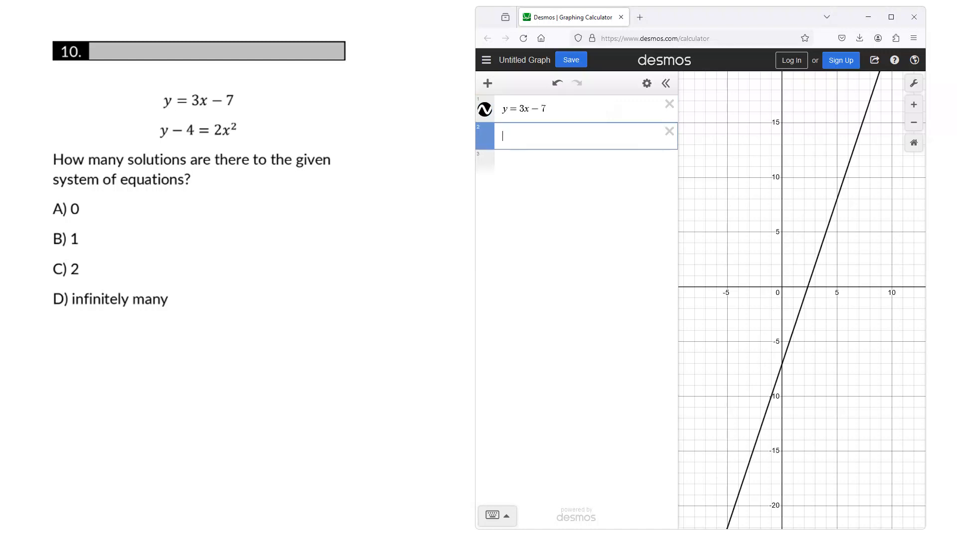
type("y-4=2x")
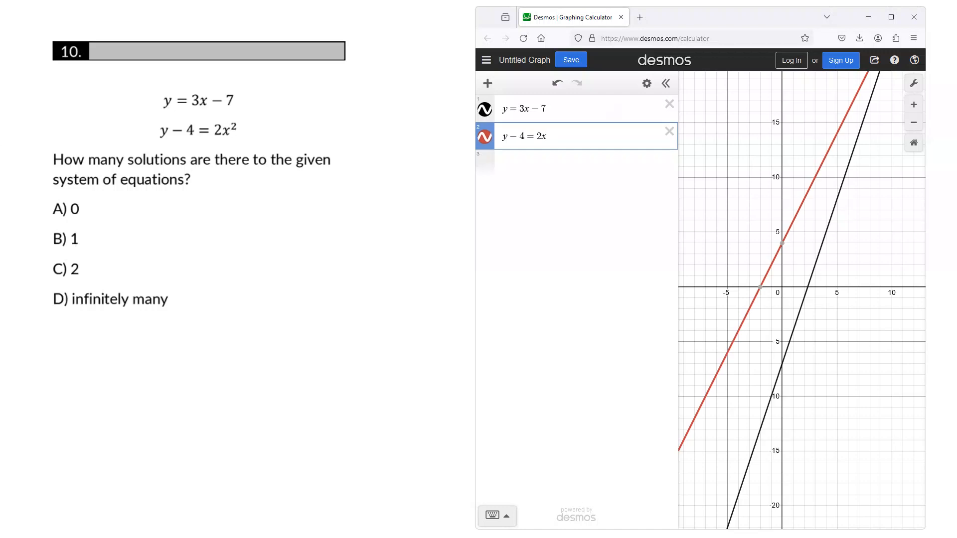
type("^2")
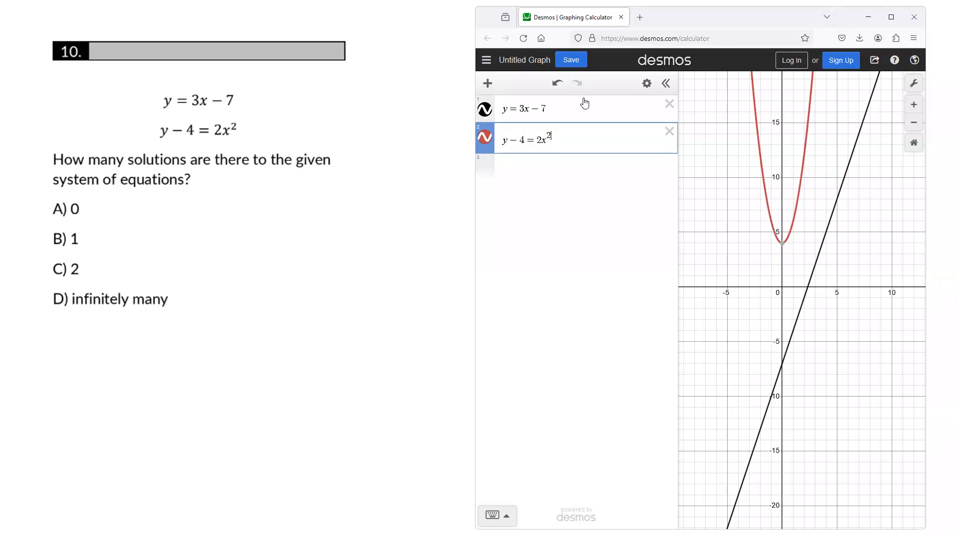
- Check the line and parabola for intersections and circle answer choice A, 0, on the question 10 slide
scroll(857, 323, "down", 5)
scroll(852, 324, "up", 3)
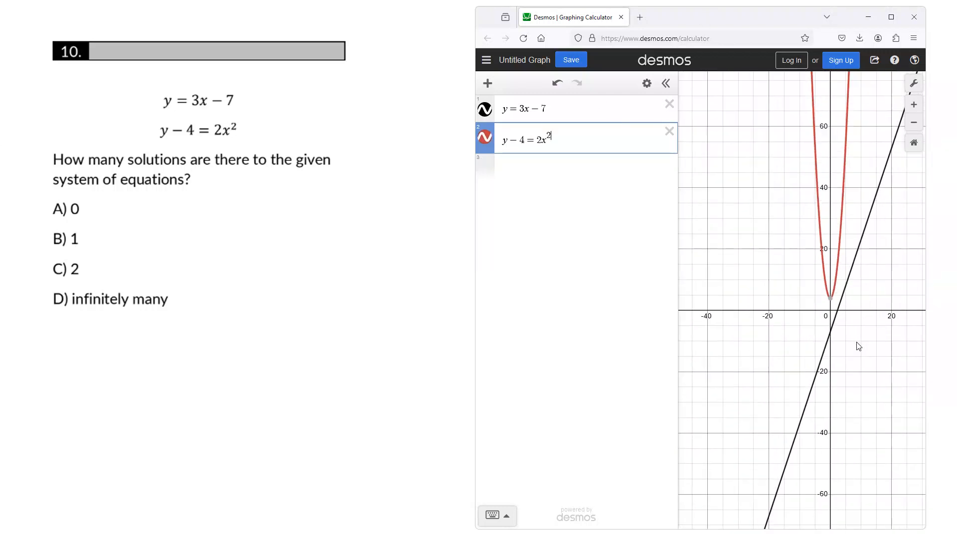
scroll(858, 354, "down", 6)
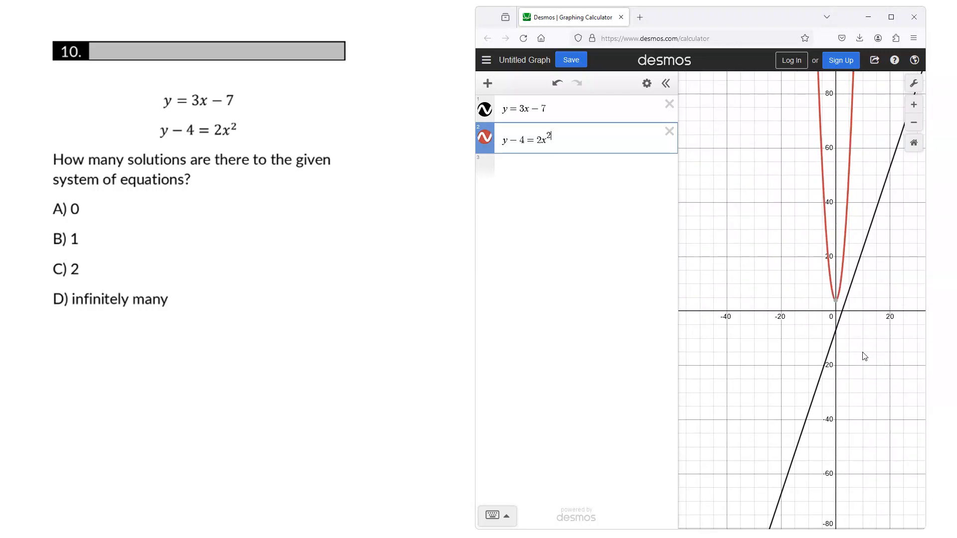
left_click_drag(90, 195, 108, 200)
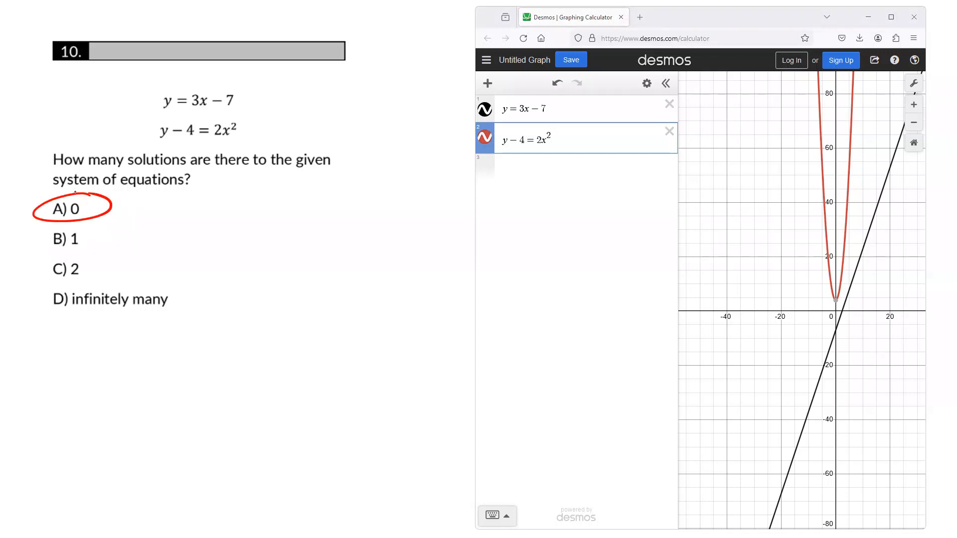